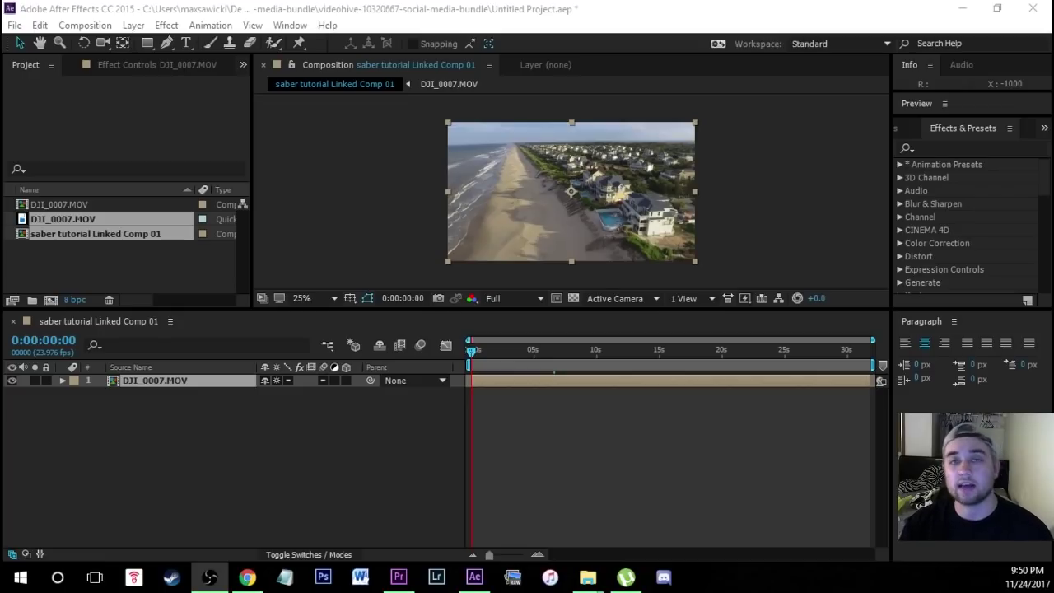
Create a paragraph text layer reading 'Directed By:' followed by the director's name
key(ctrl+t)
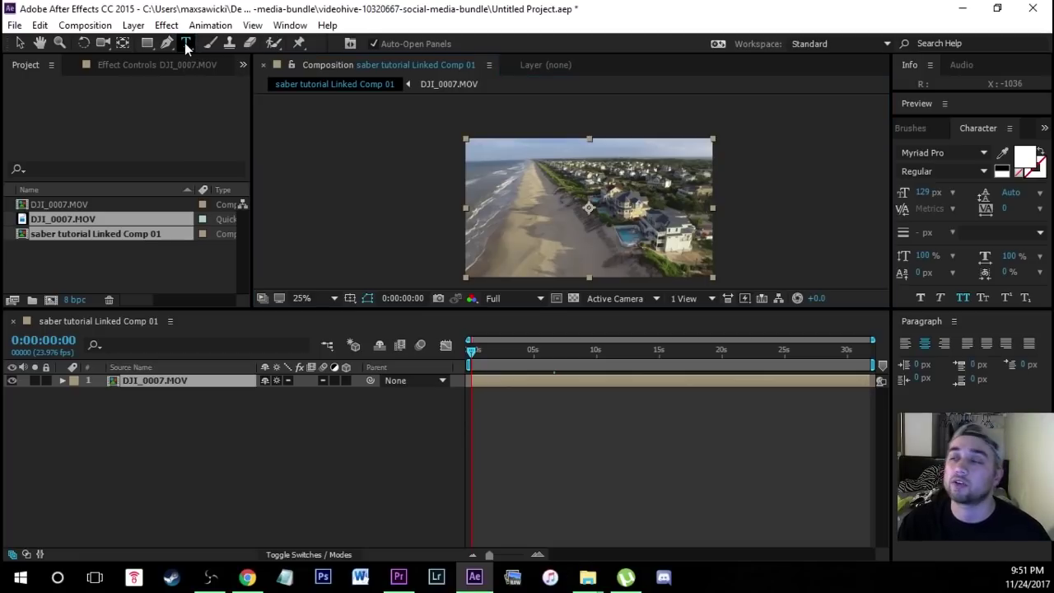
drag(480, 155, 695, 270)
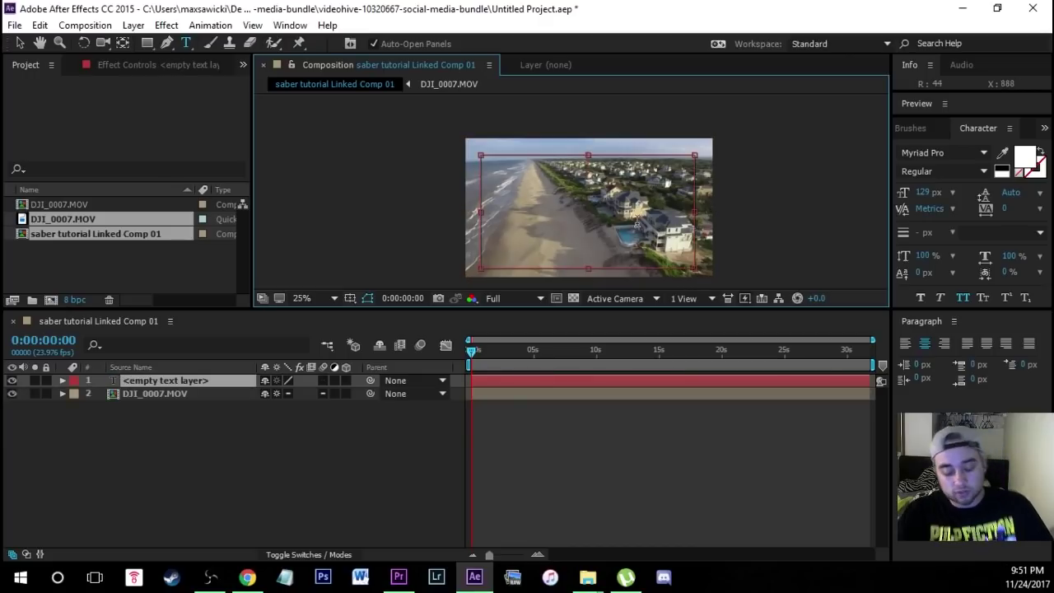
text(Directed)
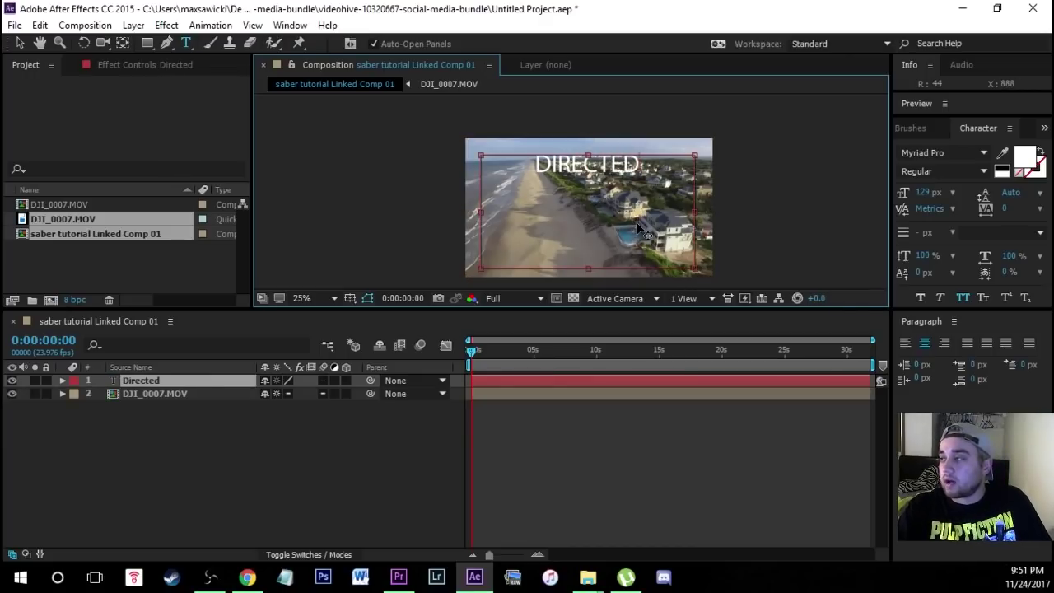
text( By: Ma)
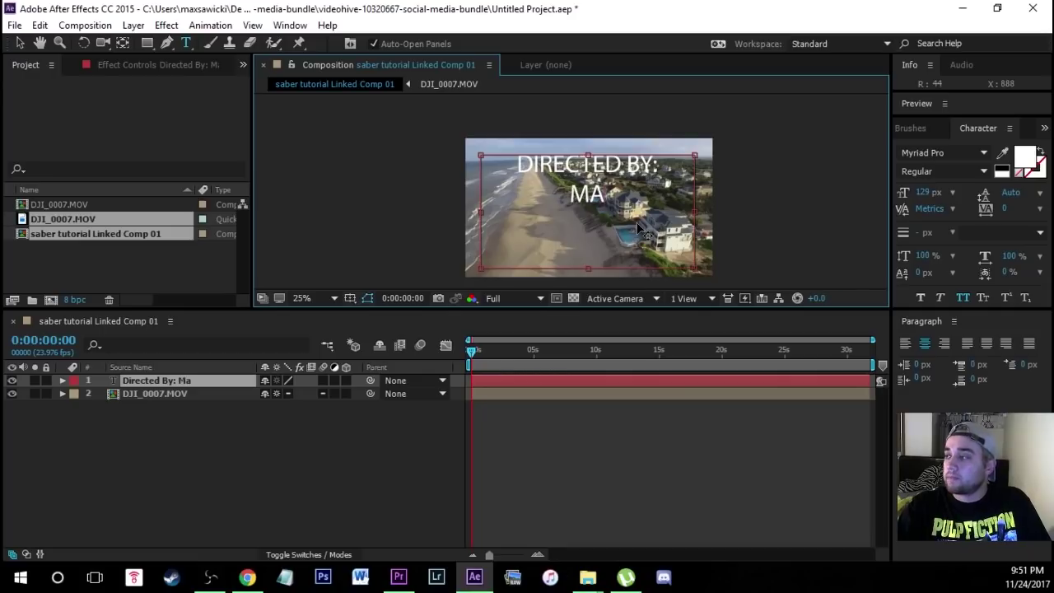
text(x novak)
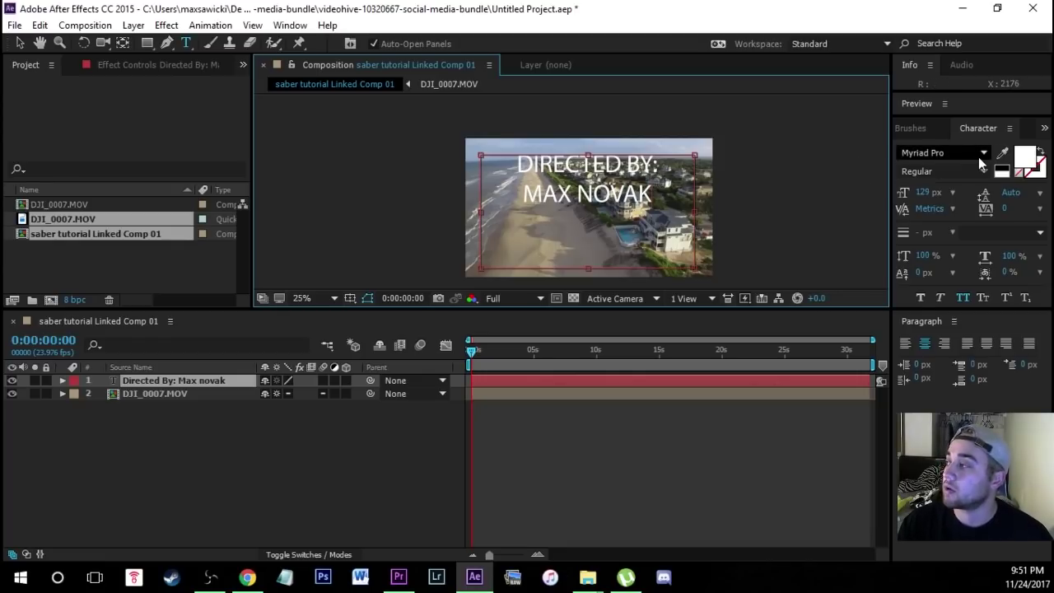
click(939, 152)
Style the text in Beyond The Mountains font and enlarge it from 129 px to 149 px
scroll(964, 317, down, 1)
scroll(964, 317, down, 10)
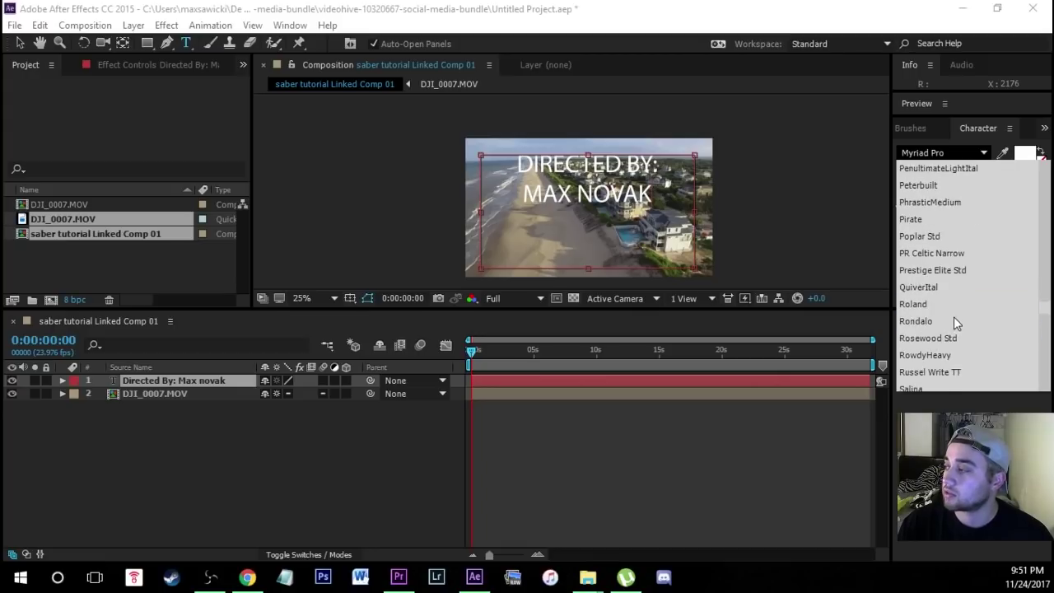
scroll(965, 305, up, 15)
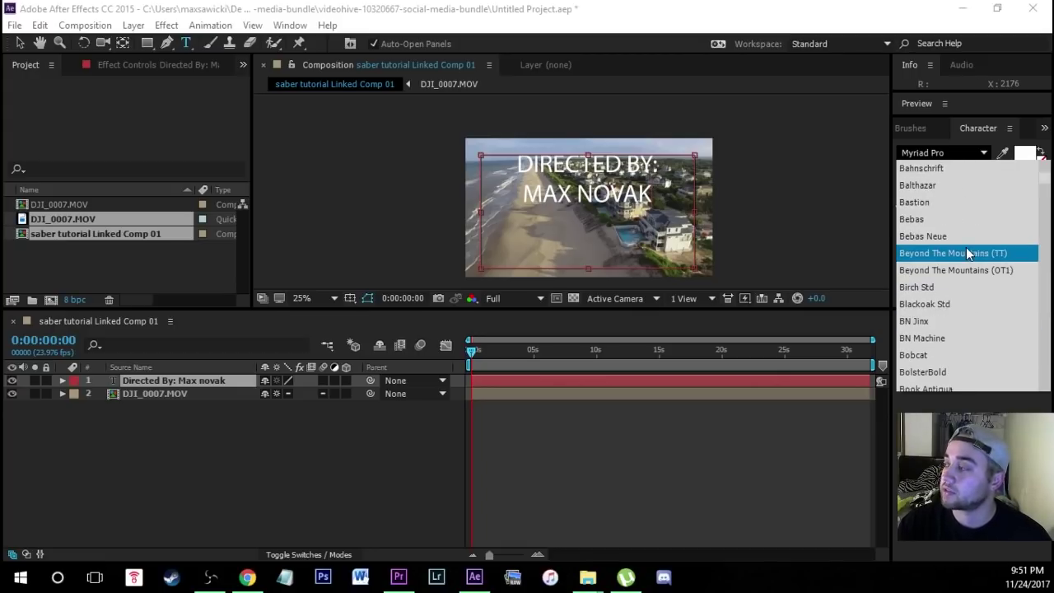
click(969, 252)
click(647, 183)
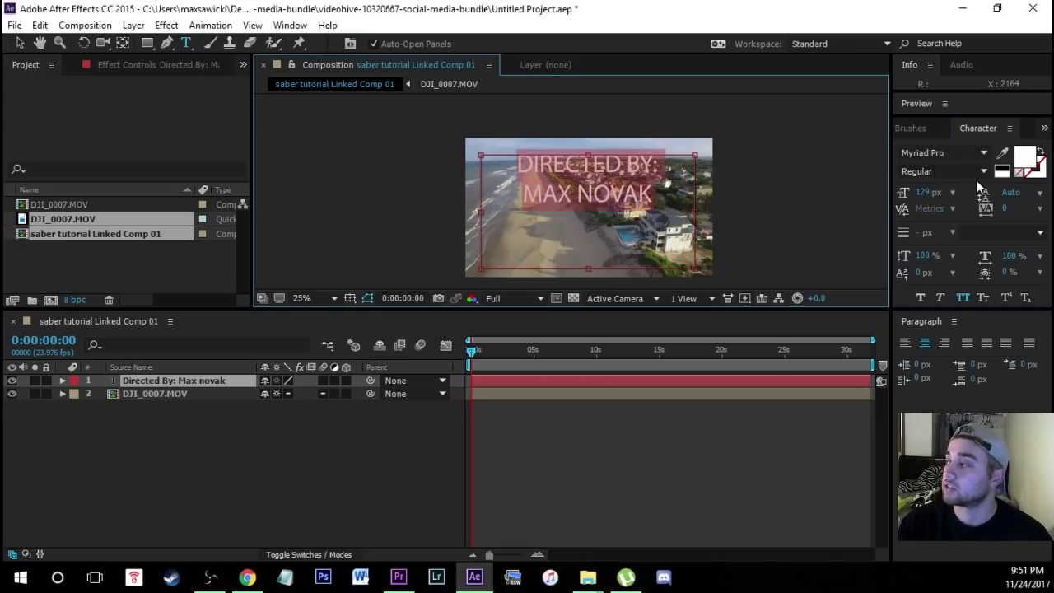
click(984, 153)
scroll(1013, 297, up, 20)
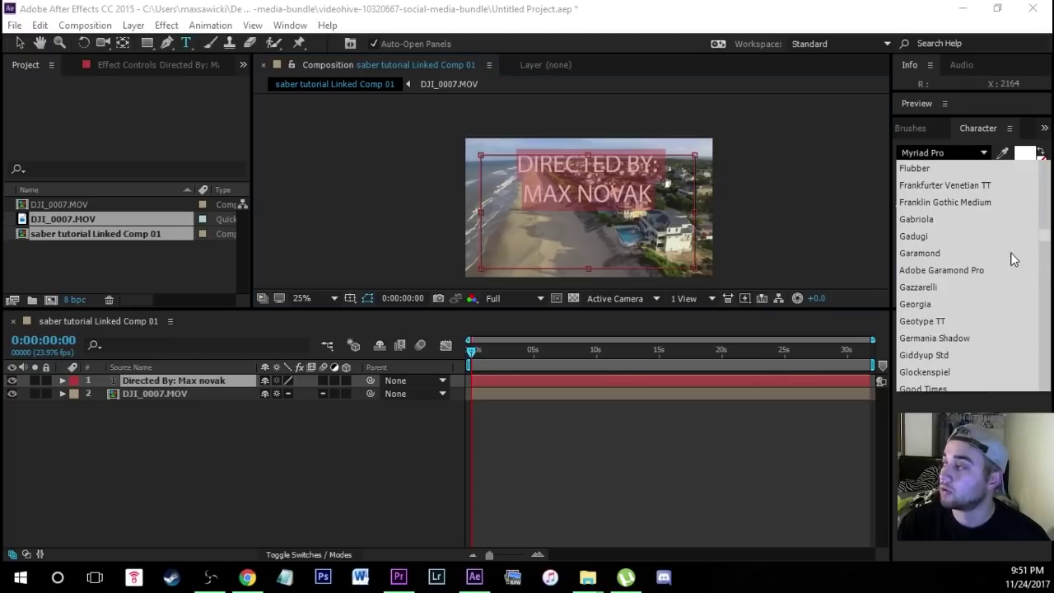
scroll(965, 296, up, 5)
click(968, 252)
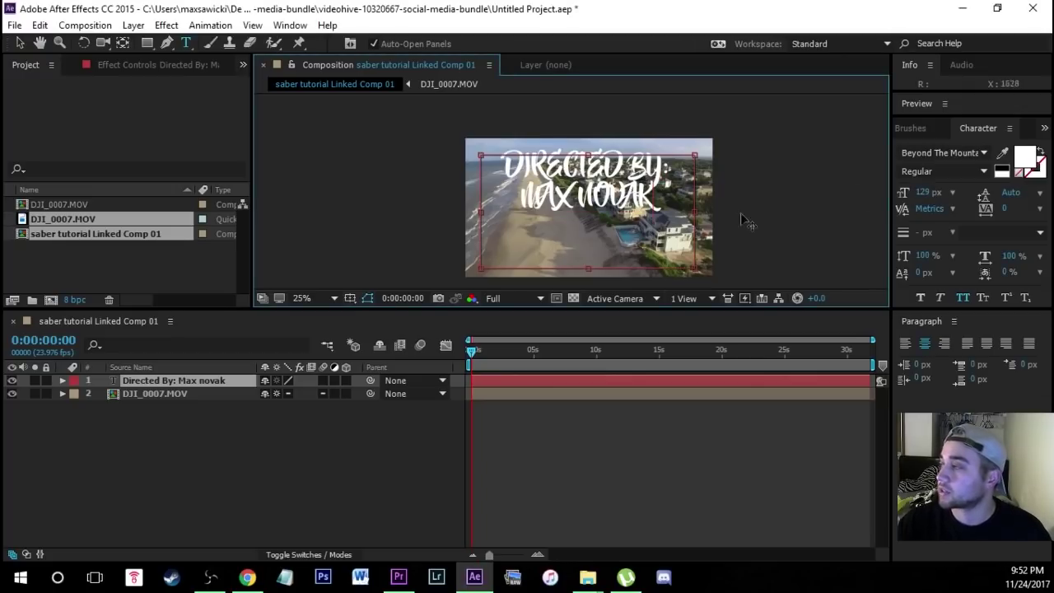
drag(924, 192, 940, 191)
click(20, 42)
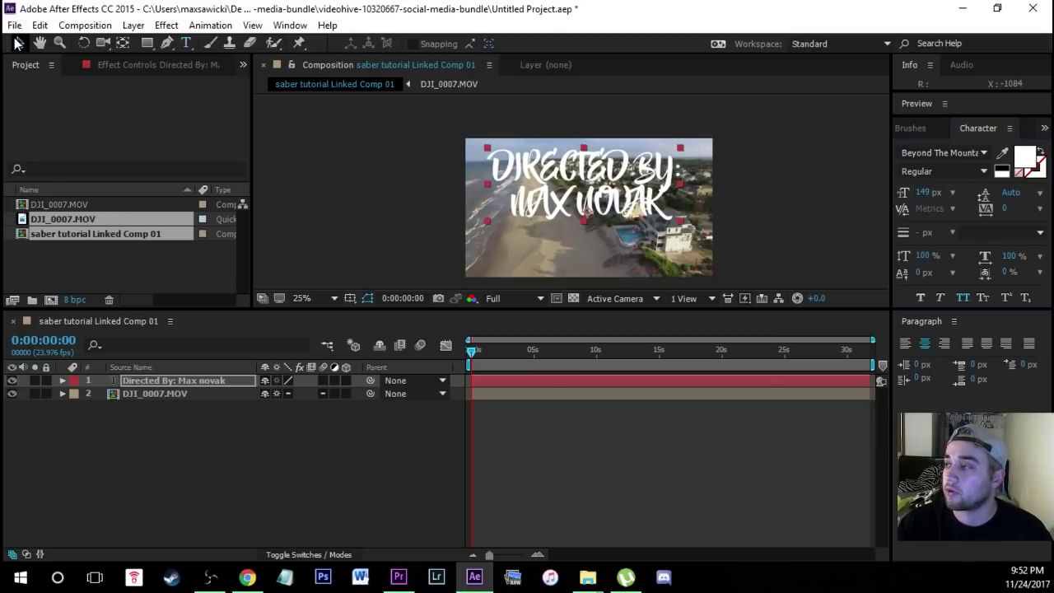
Delete the 'Directed By:' first line, leaving only the director's name
double_click(658, 212)
key(Up)
key(Home)
key(shift+End)
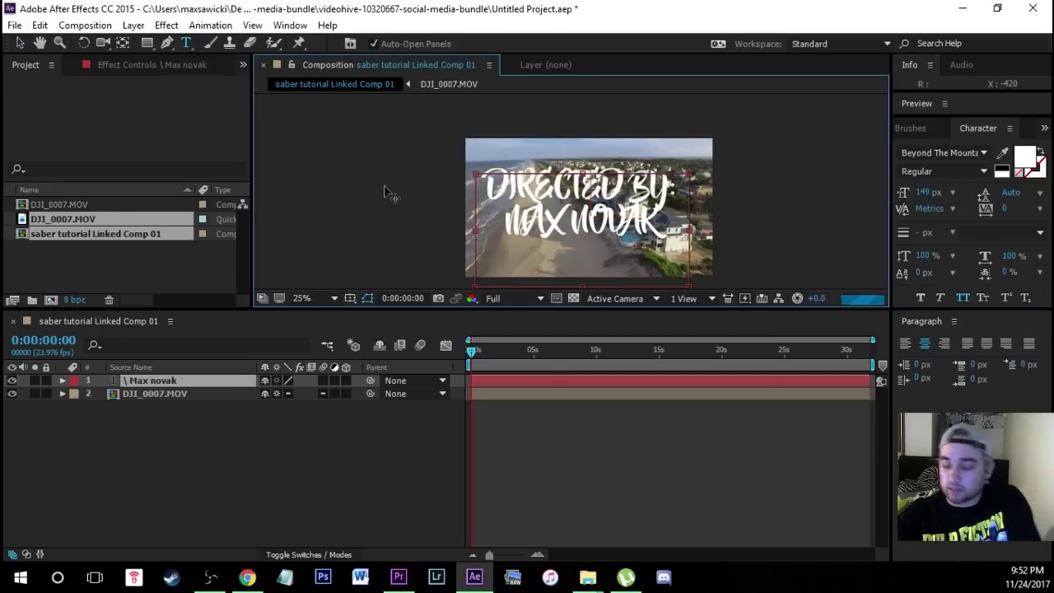
text(\)
key(BackSpace)
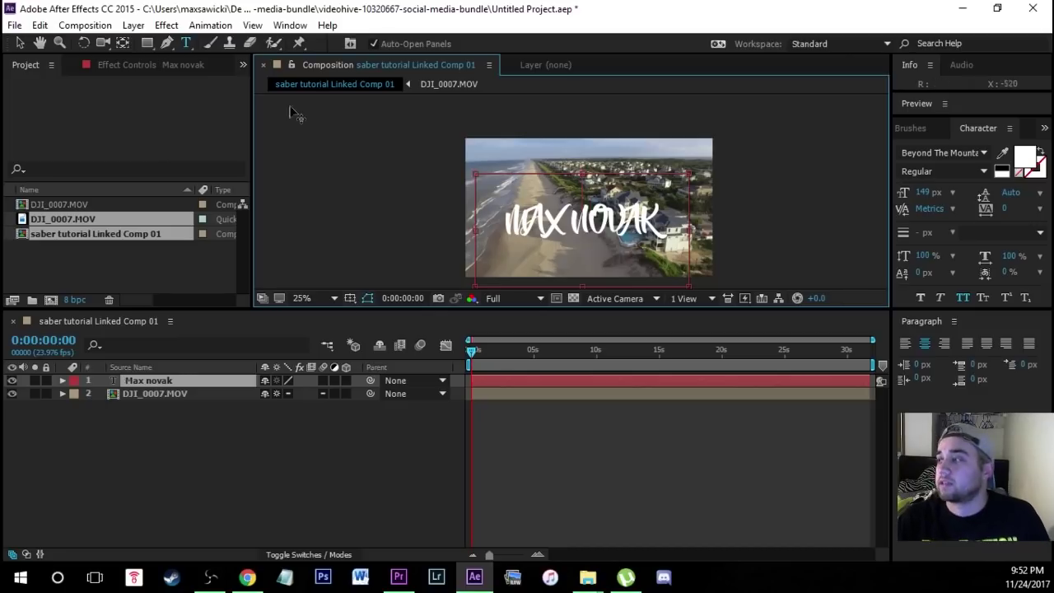
click(20, 43)
Move the name text up slightly in the frame and deselect the layer
drag(617, 228, 617, 218)
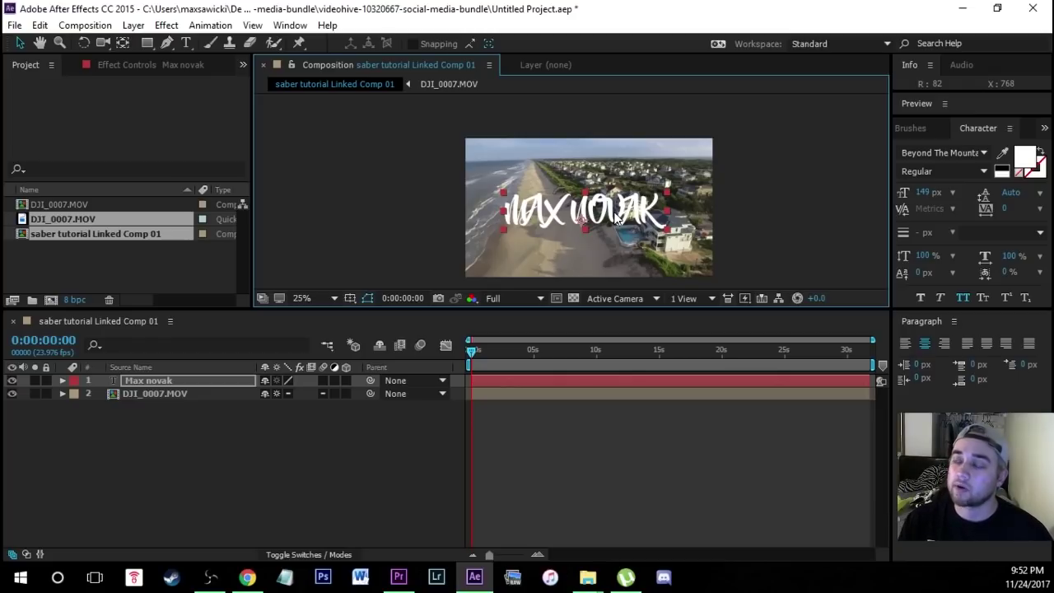
click(342, 484)
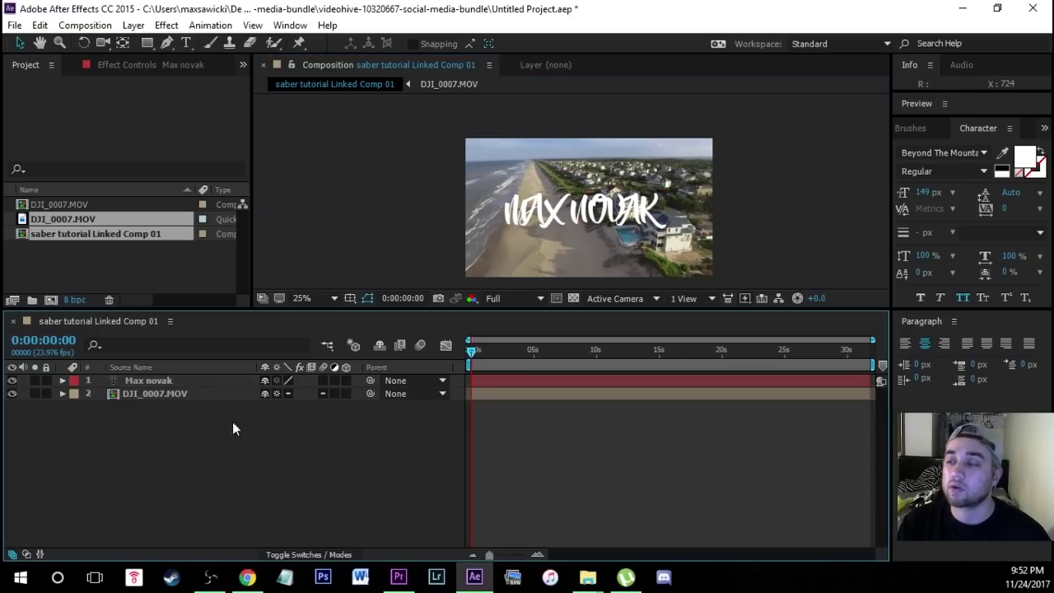
key(ctrl+Down)
Add a comp-sized 1280×720 red solid, Red Solid 1, above the name layer
key(ctrl+Up)
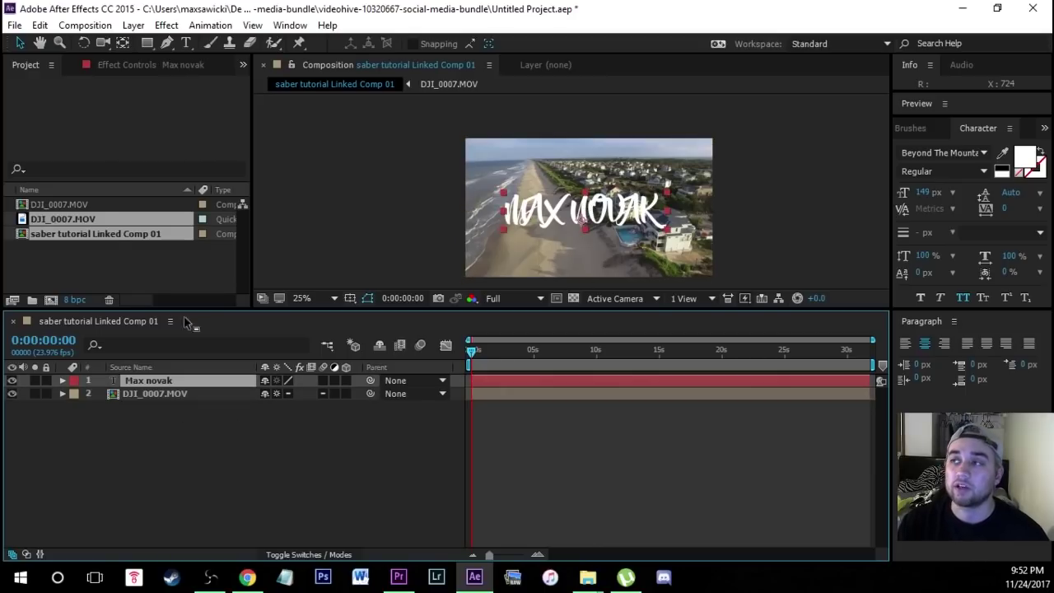
click(134, 26)
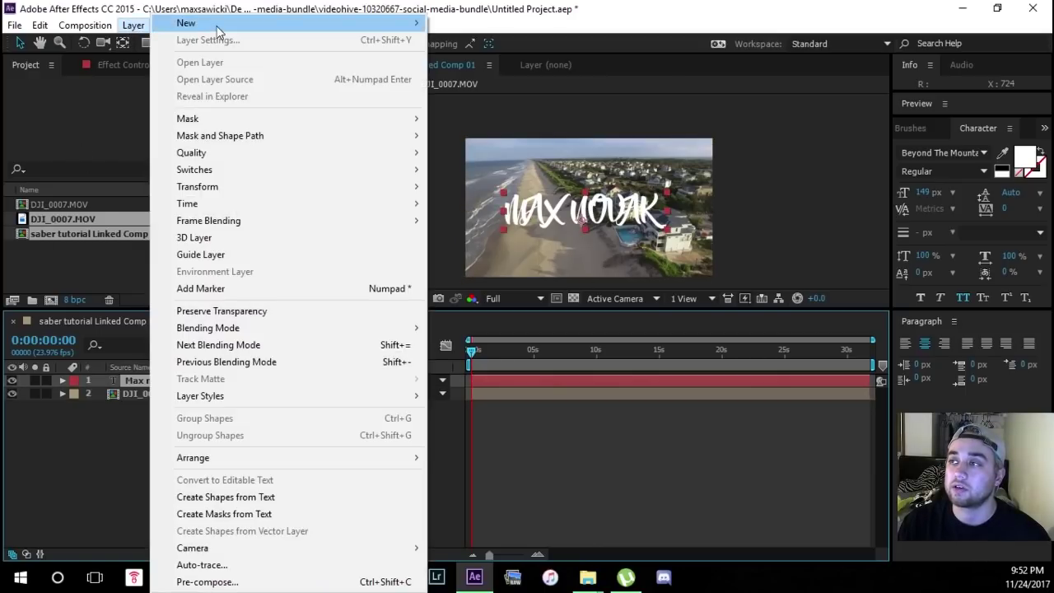
mouse_move(237, 24)
click(458, 41)
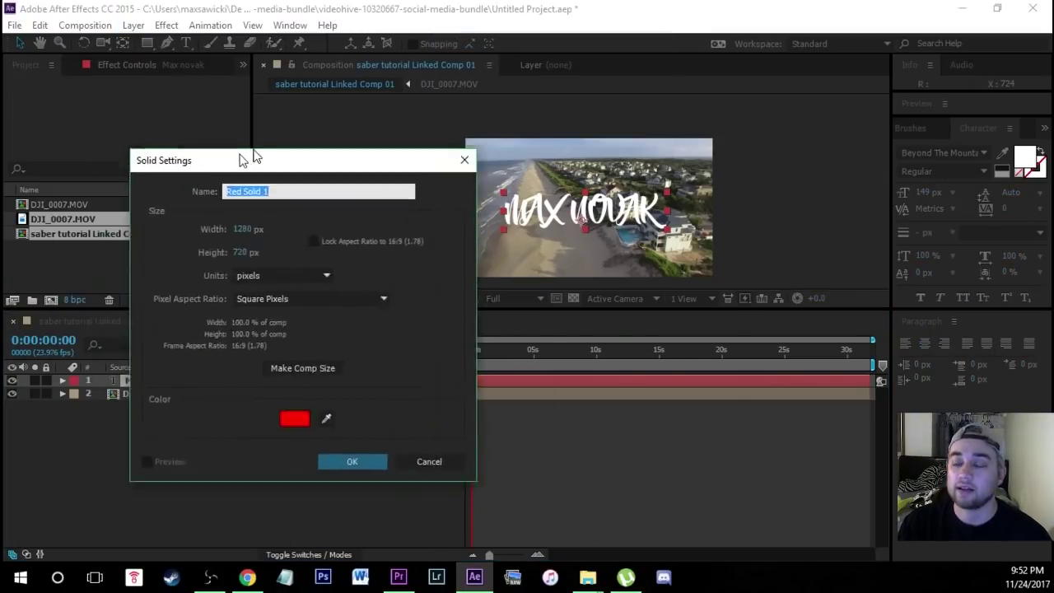
drag(254, 156, 493, 85)
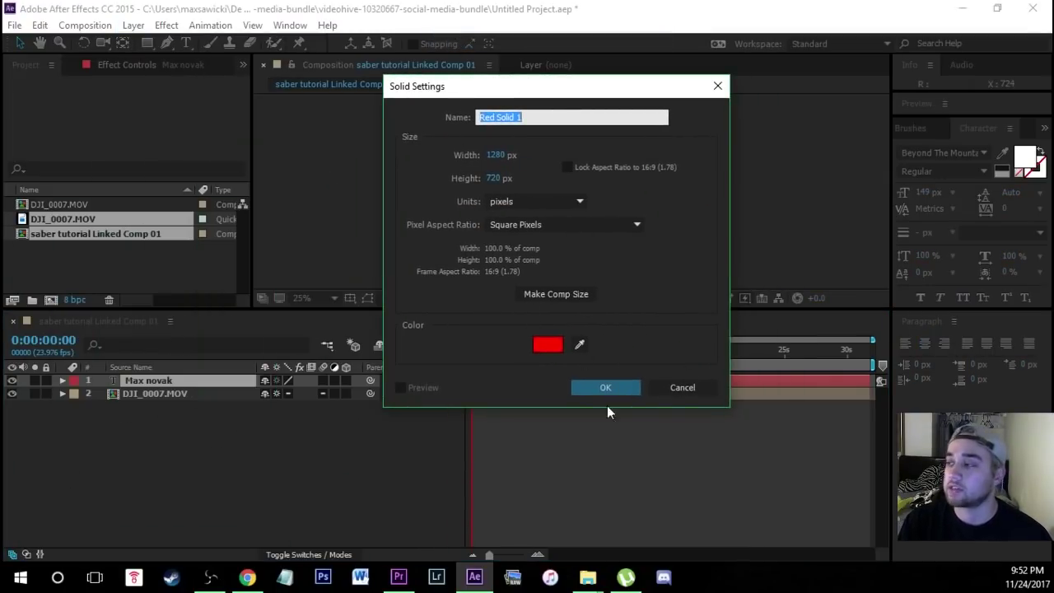
click(587, 385)
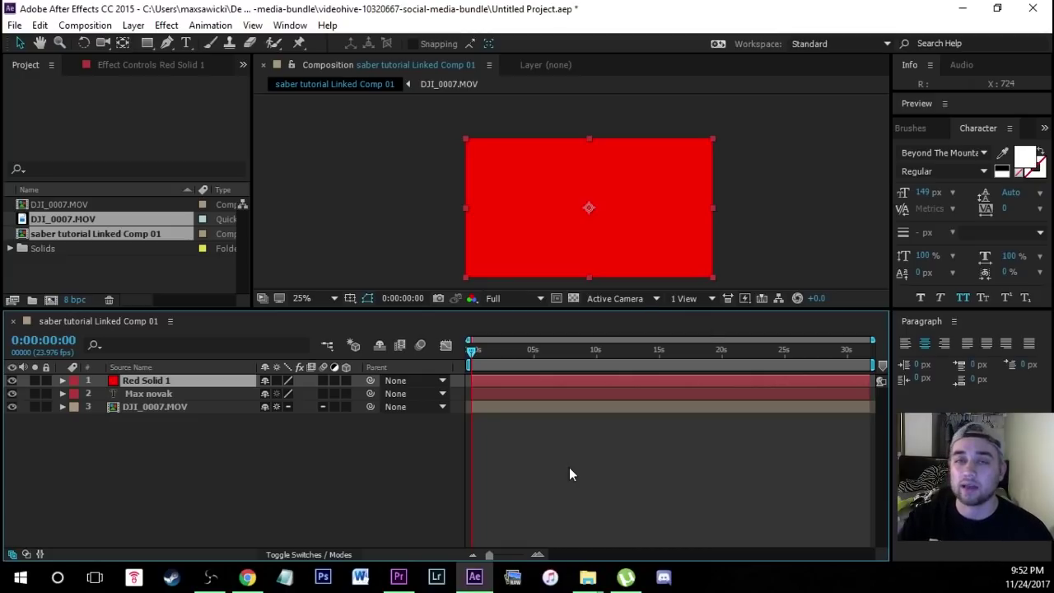
Search Effects & Presets for 'saber' and apply Saber to Red Solid 1
click(1044, 128)
click(1044, 129)
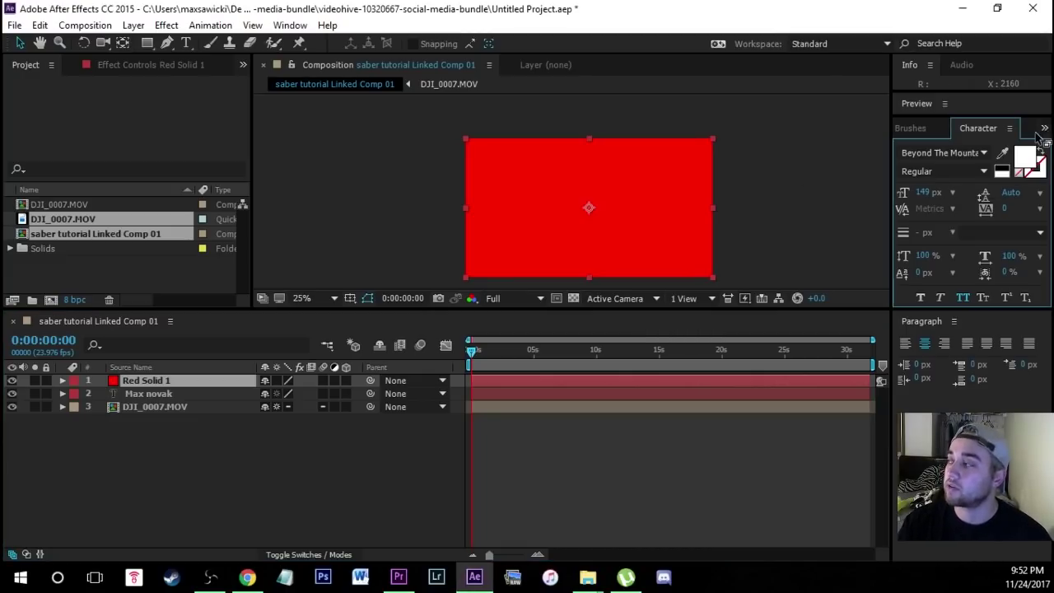
click(1044, 128)
click(999, 164)
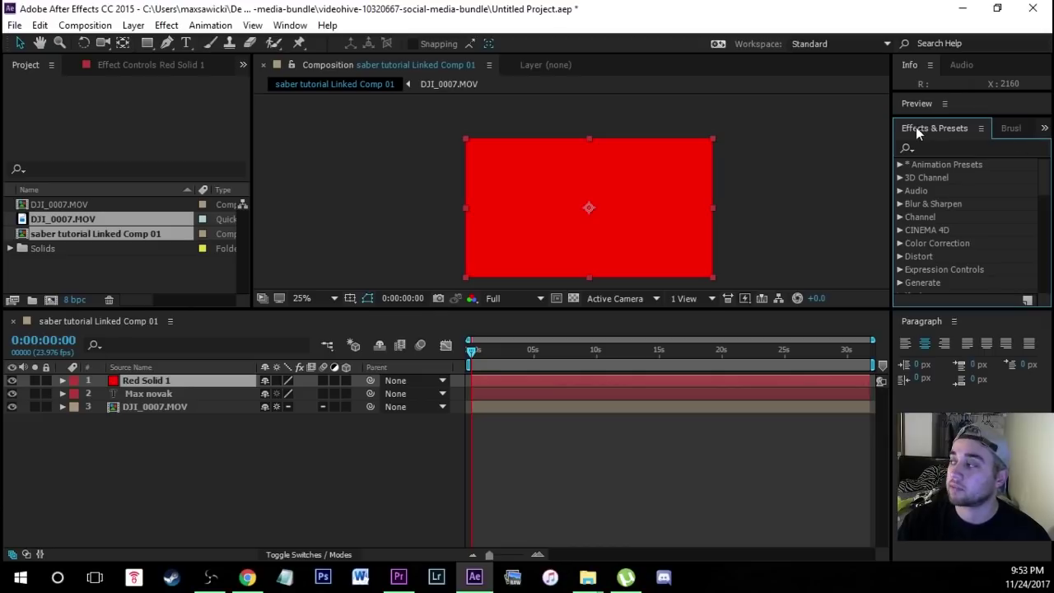
click(945, 144)
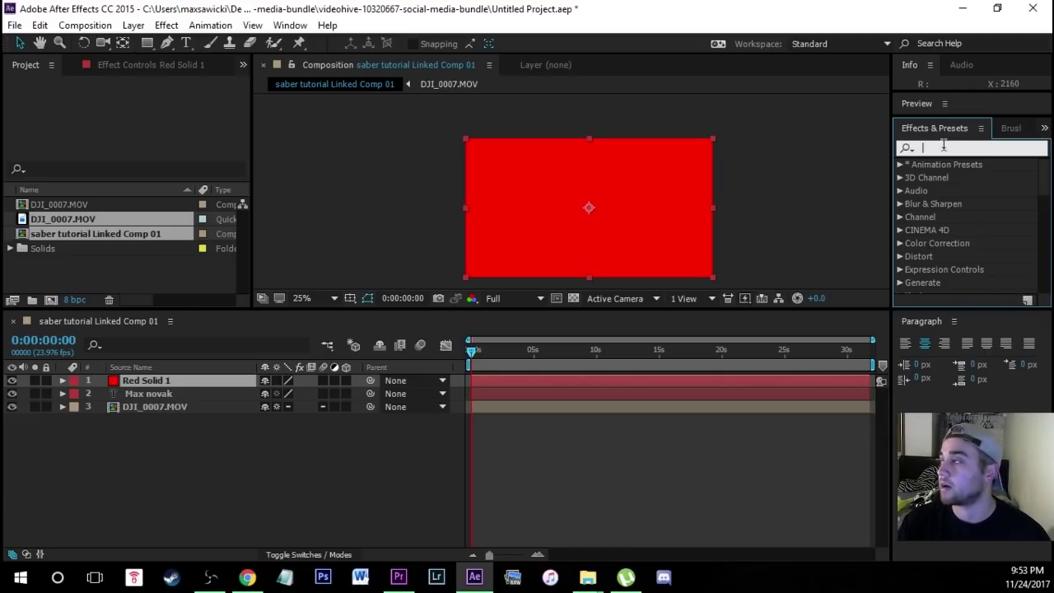
text(saber)
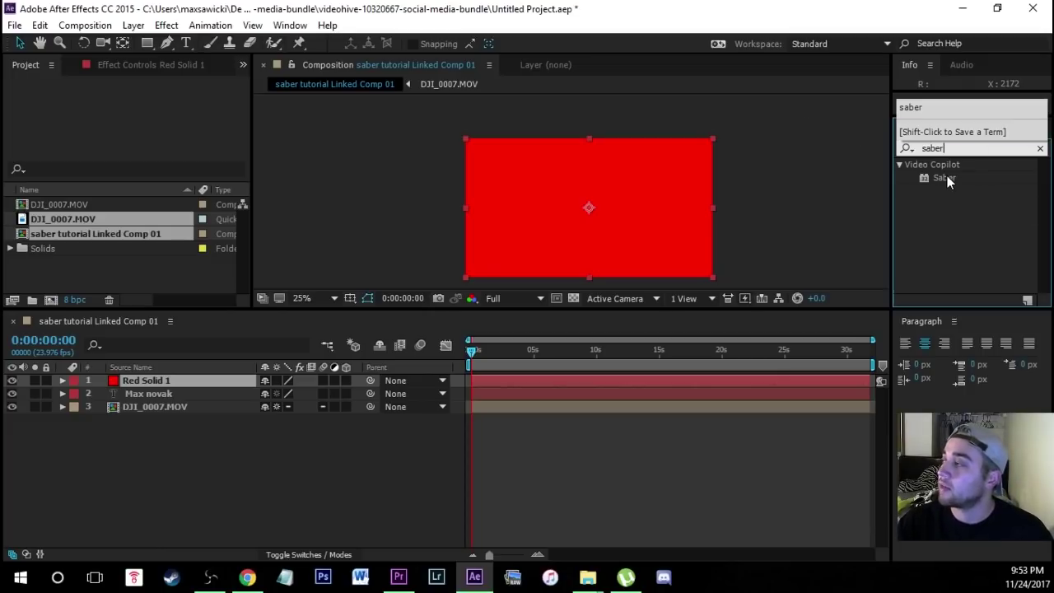
drag(944, 178, 140, 383)
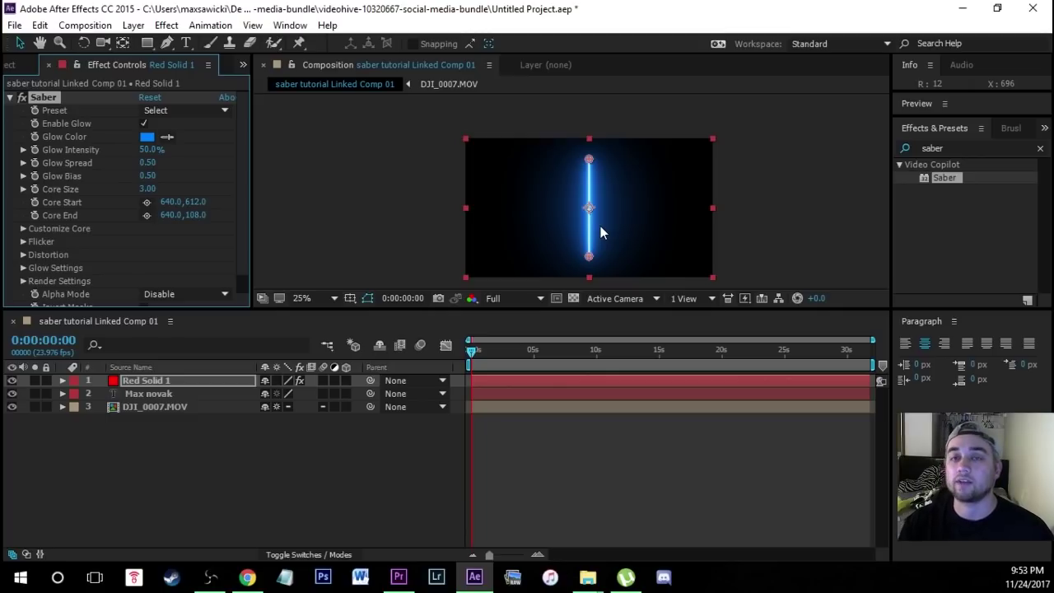
click(13, 66)
Expand Saber's Customize Core and Render Settings groups in Effect Controls
click(106, 64)
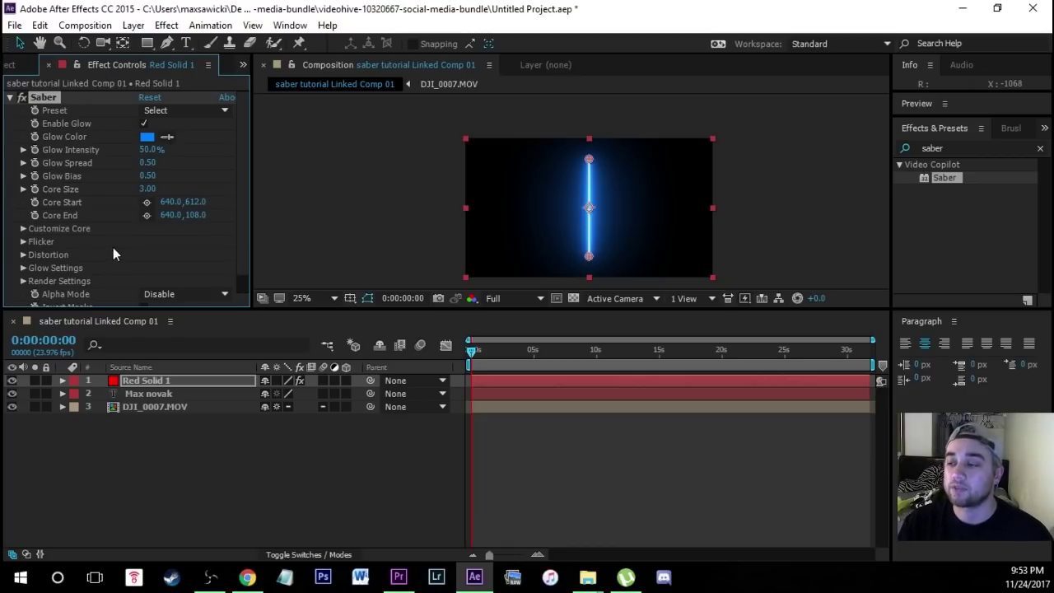
click(24, 230)
click(23, 228)
scroll(73, 245, down, 3)
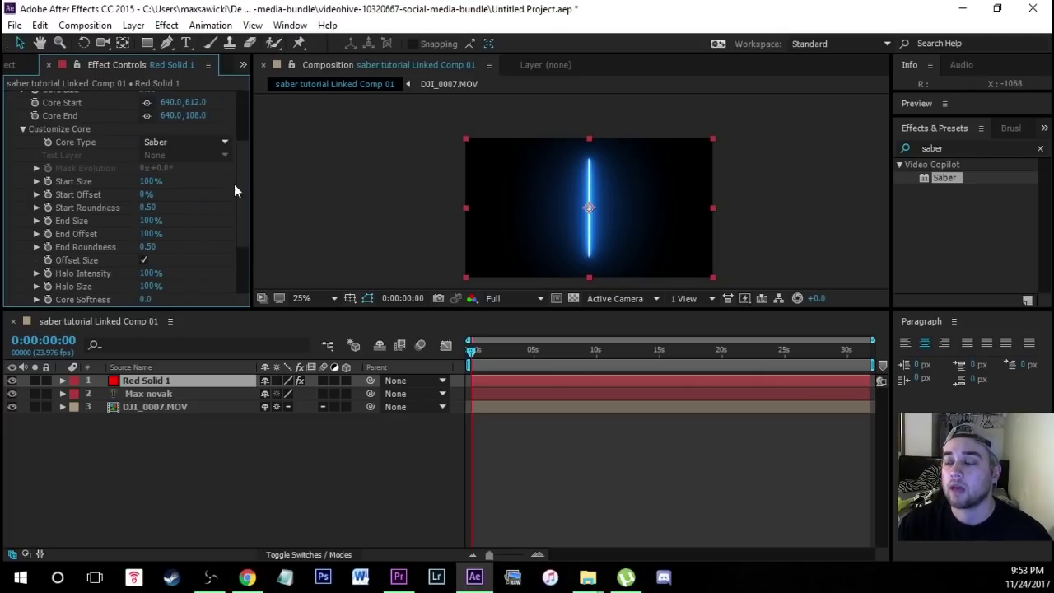
scroll(212, 208, down, 3)
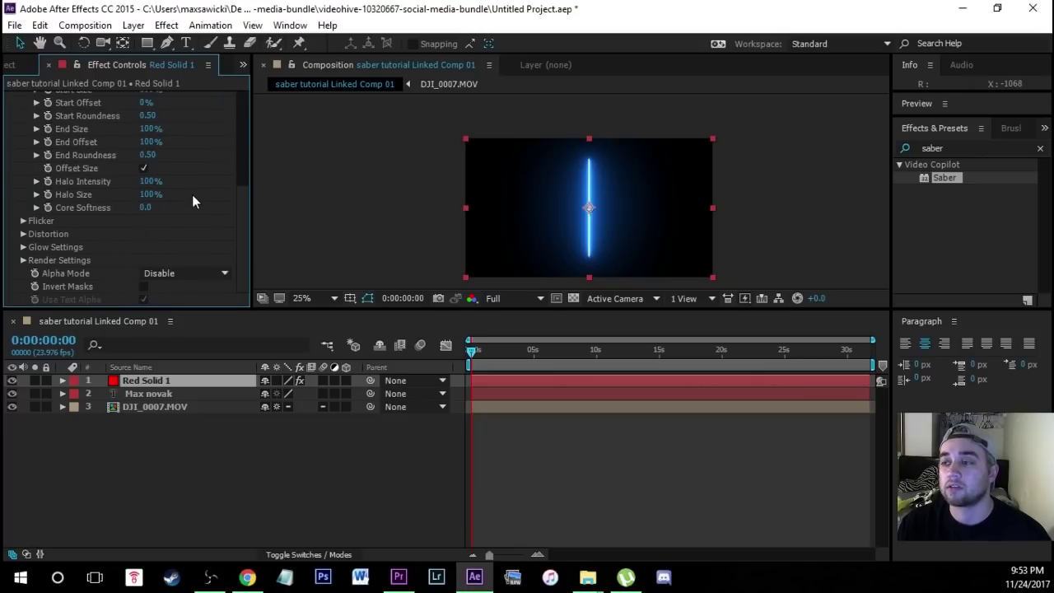
click(24, 259)
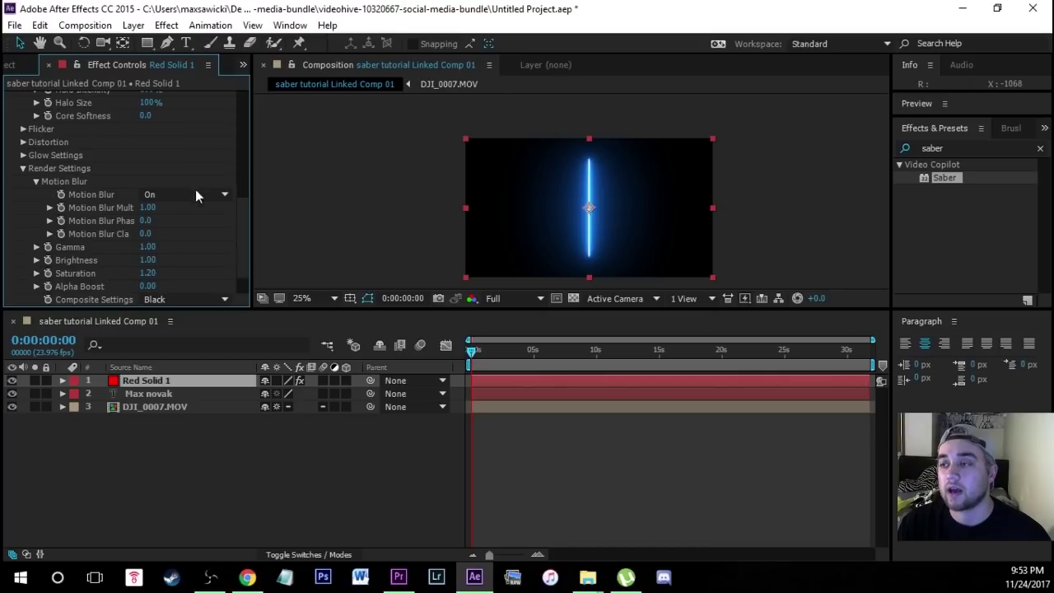
scroll(195, 189, up, 6)
scroll(179, 289, up, 3)
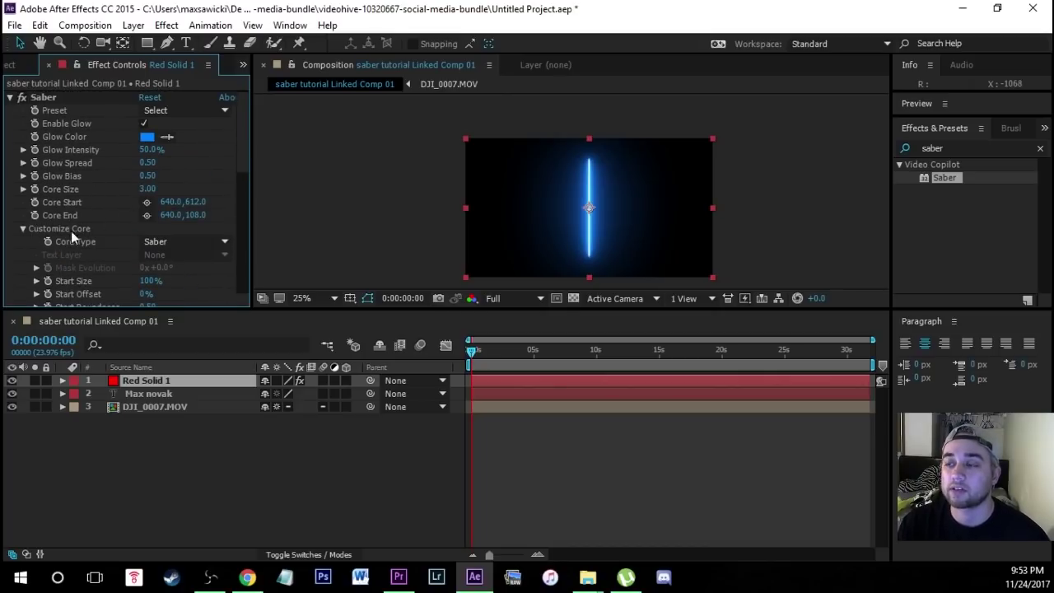
scroll(88, 229, down, 1)
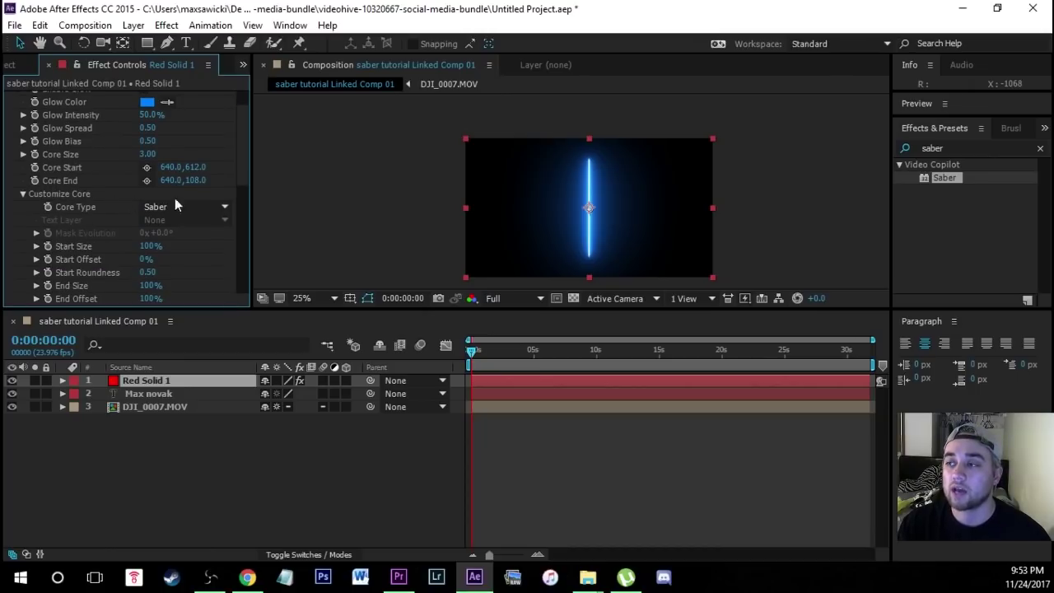
Set Saber's Core Type to Text Layer, sourced from the name text layer
click(225, 208)
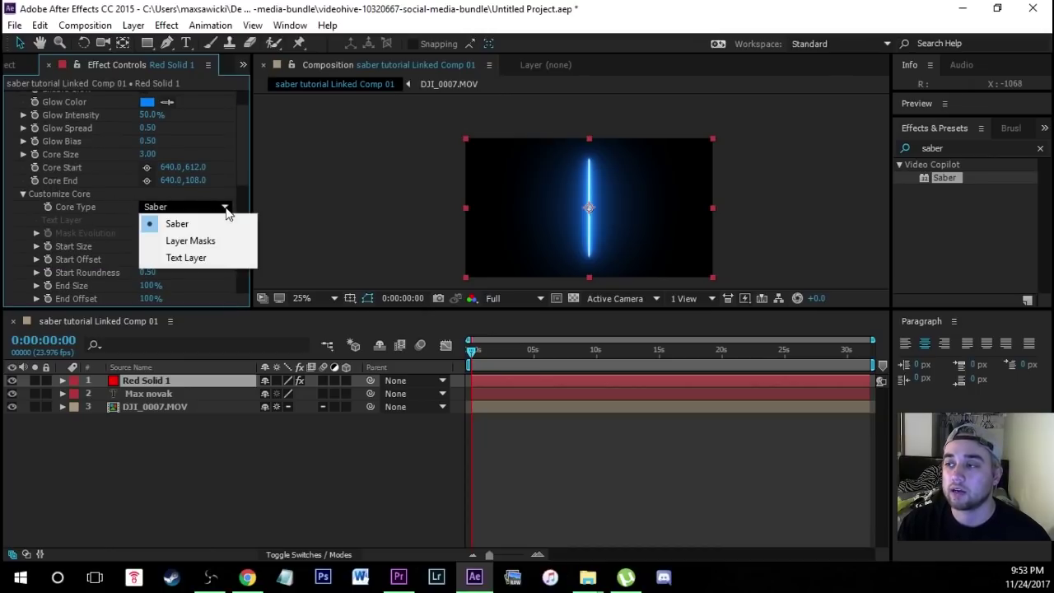
click(201, 257)
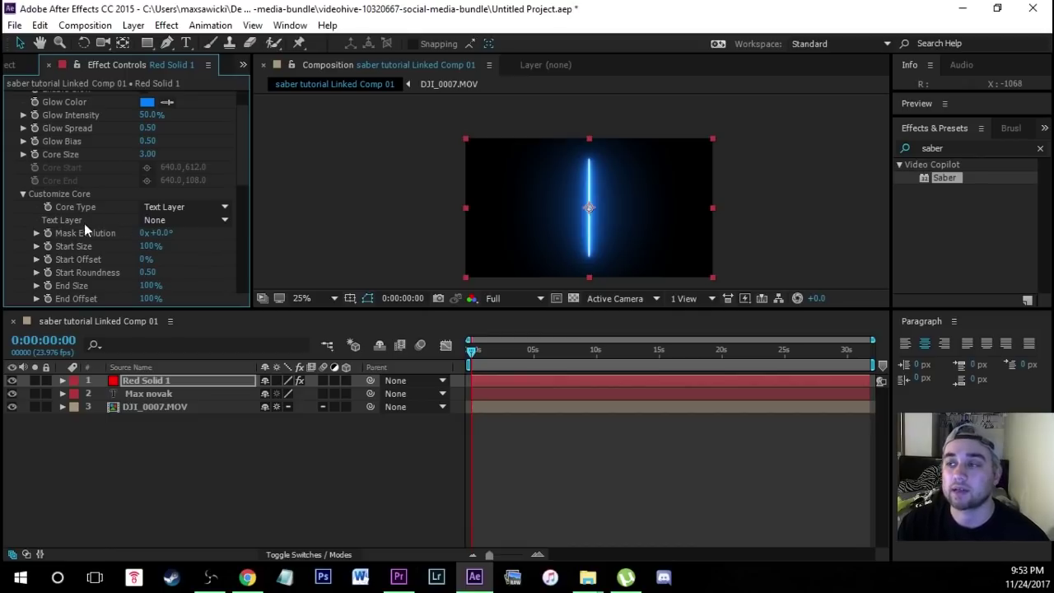
click(222, 222)
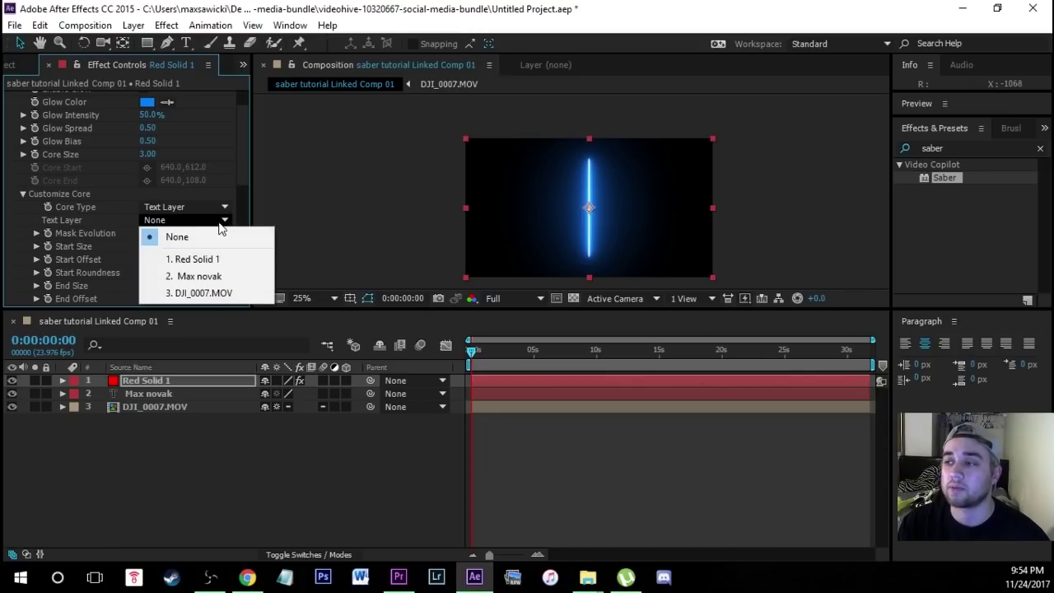
click(217, 279)
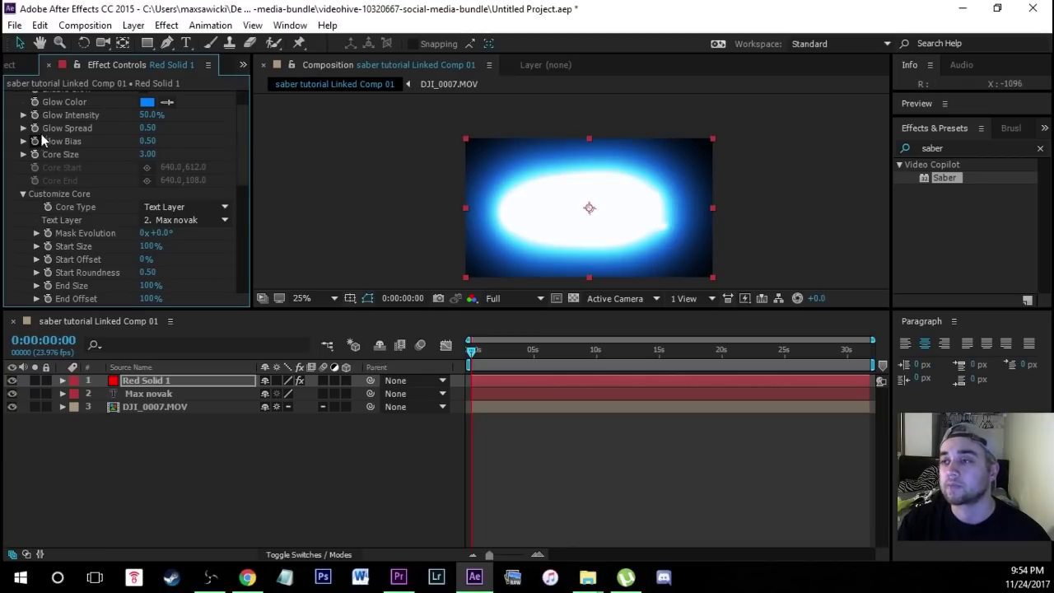
Lower Glow Intensity to about 11% and set Composite Settings to Transparent
drag(154, 117, 114, 117)
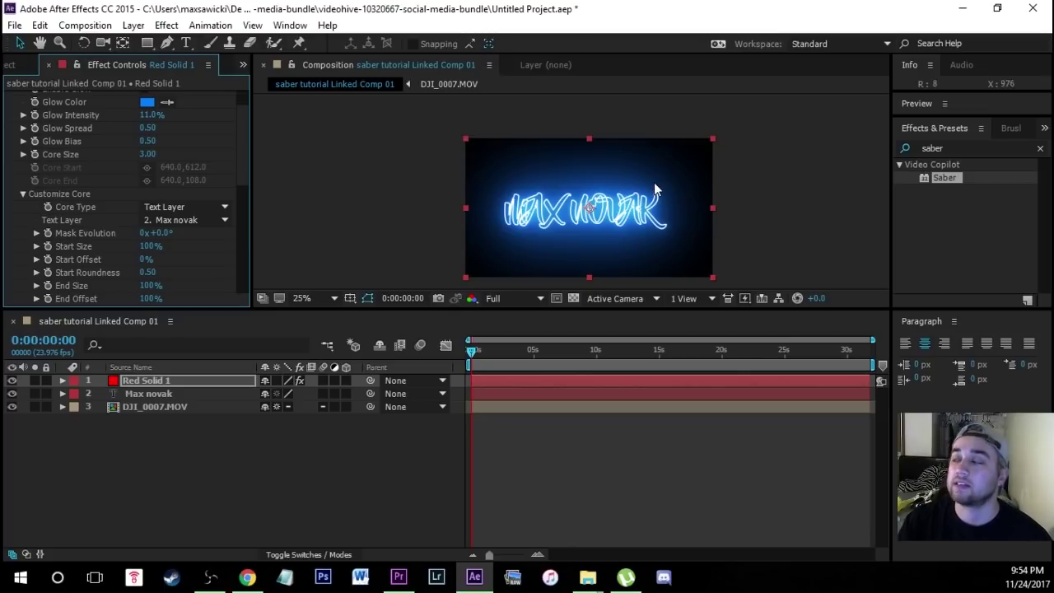
scroll(23, 156, down, 6)
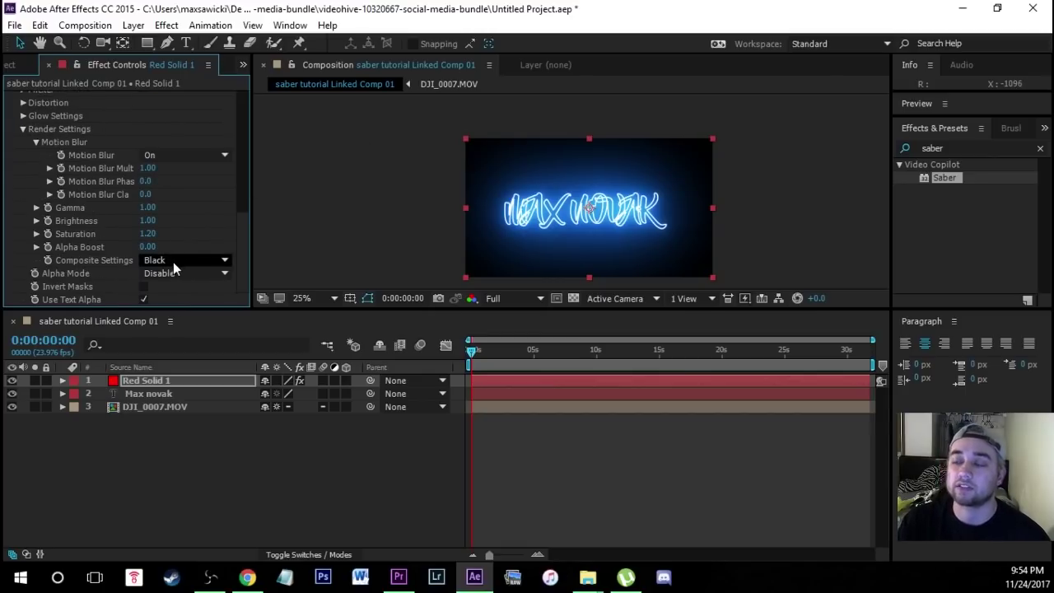
click(213, 262)
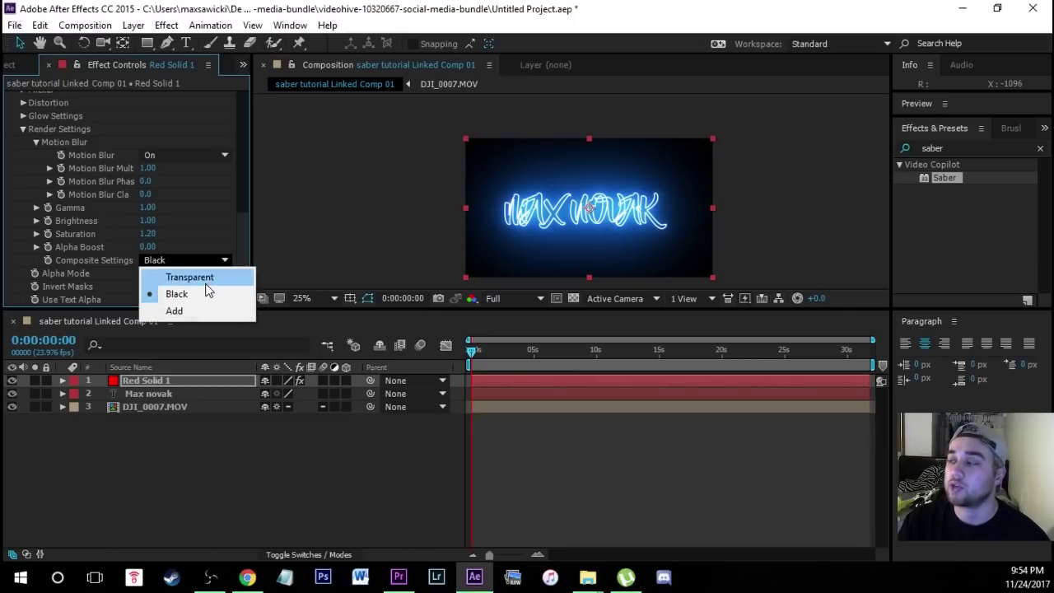
click(206, 282)
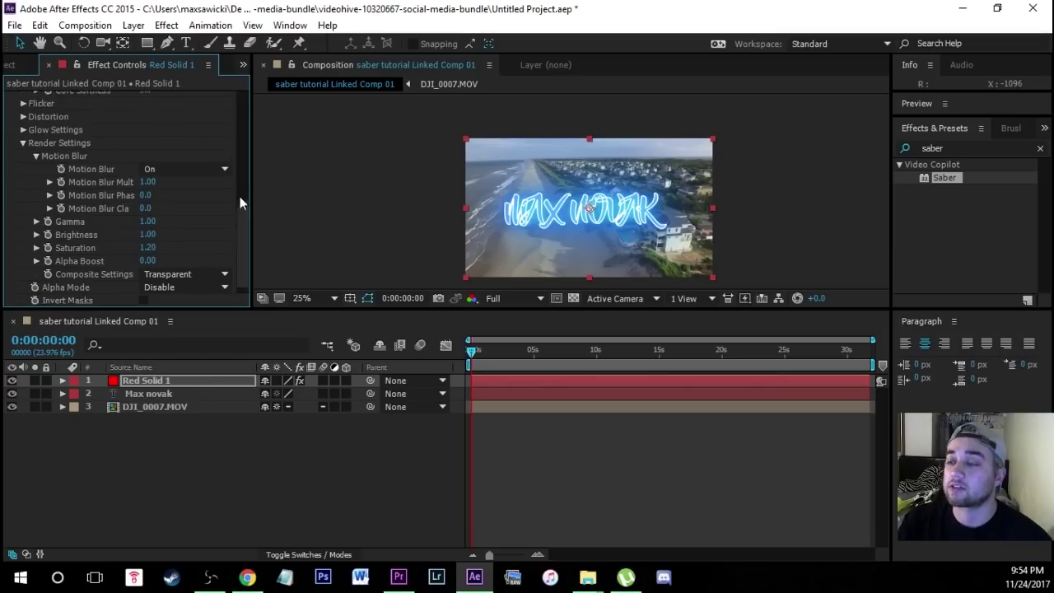
drag(239, 196, 240, 94)
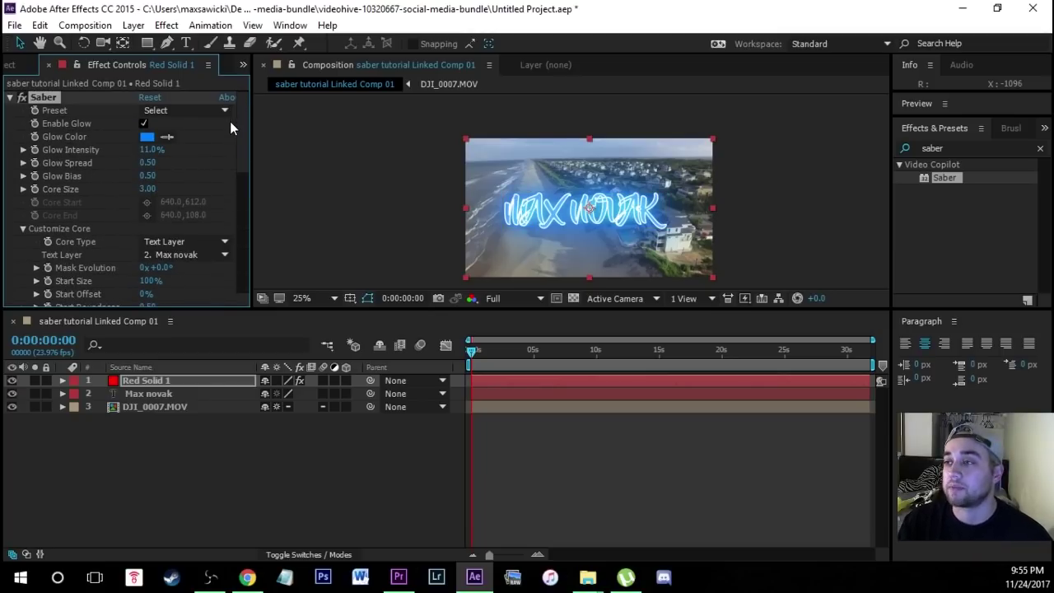
Try the Saber presets Core, Myst, Electric and Cellular
click(220, 109)
click(218, 110)
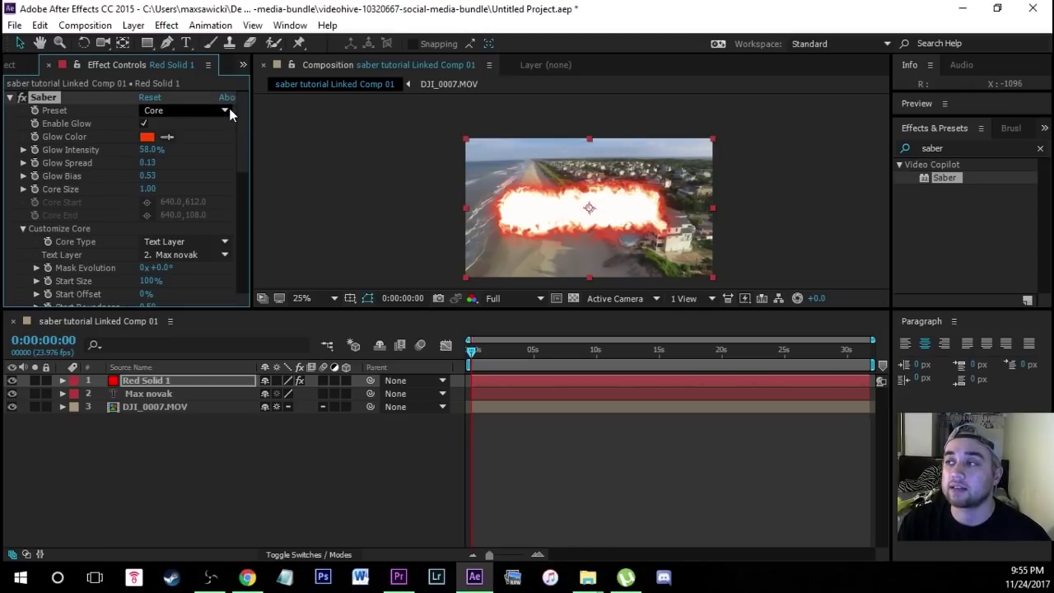
click(229, 109)
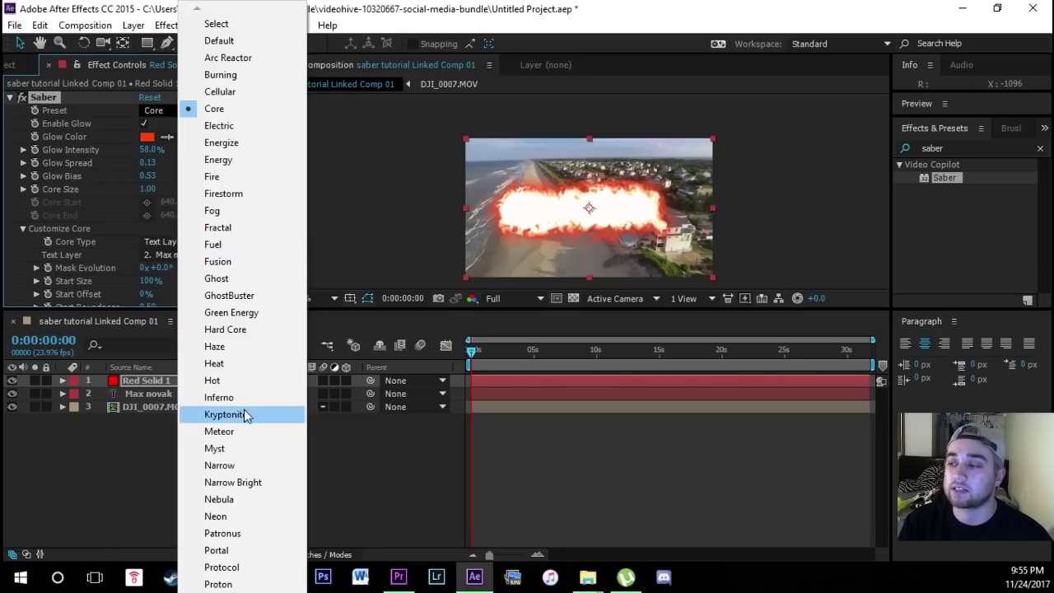
click(231, 448)
click(218, 110)
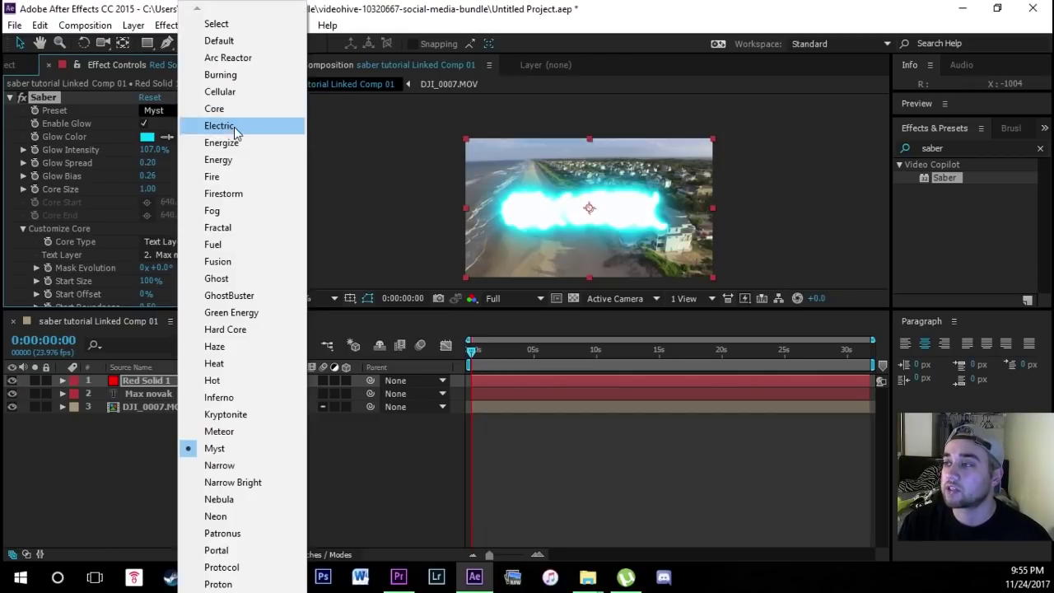
click(234, 127)
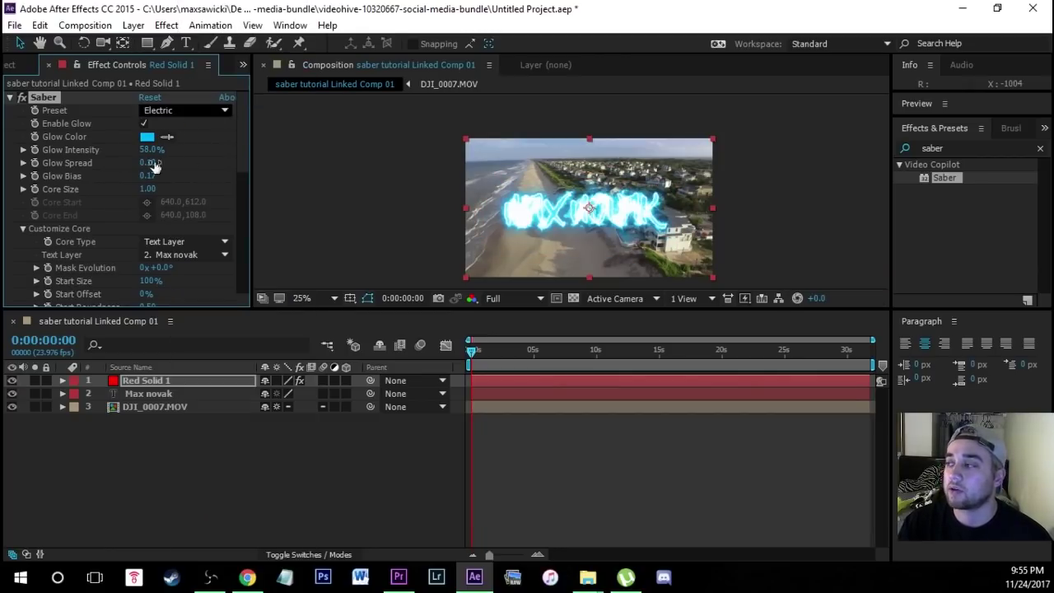
click(218, 110)
click(221, 106)
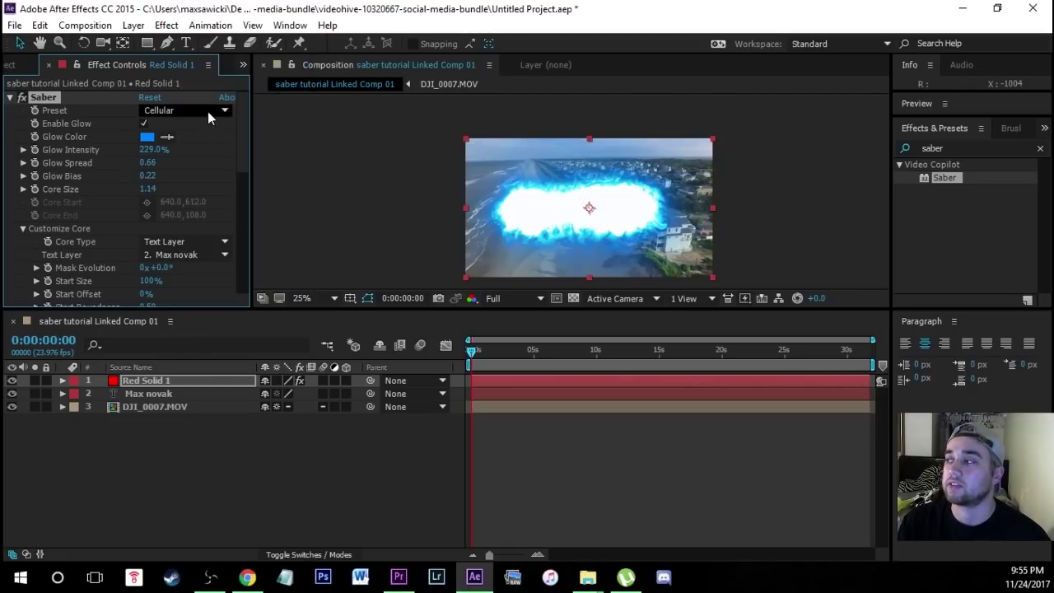
Try the Hot, Nebula and Patronus Saber presets
click(209, 113)
click(214, 379)
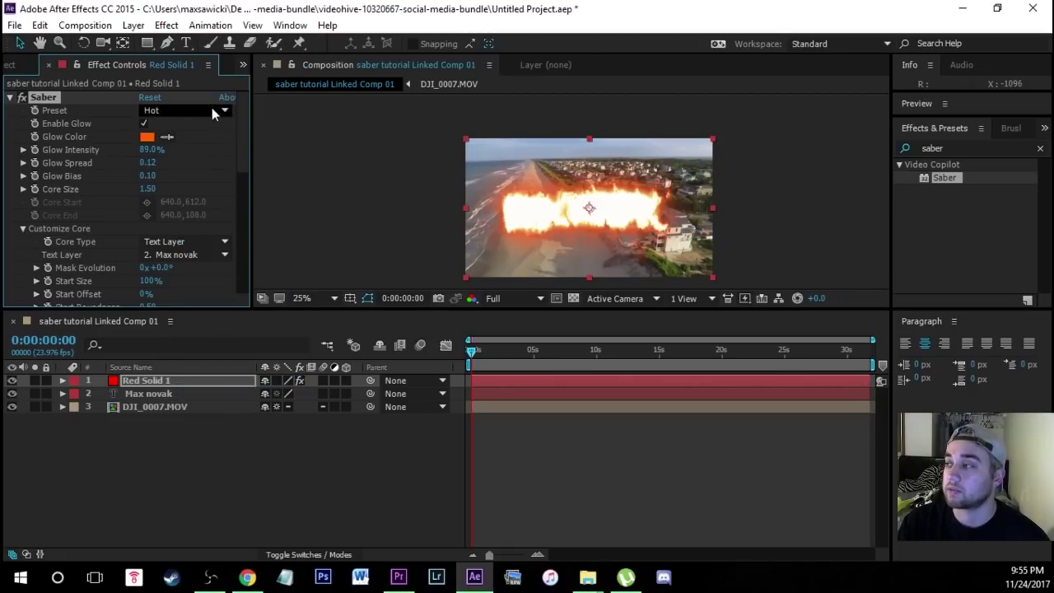
click(213, 113)
click(252, 499)
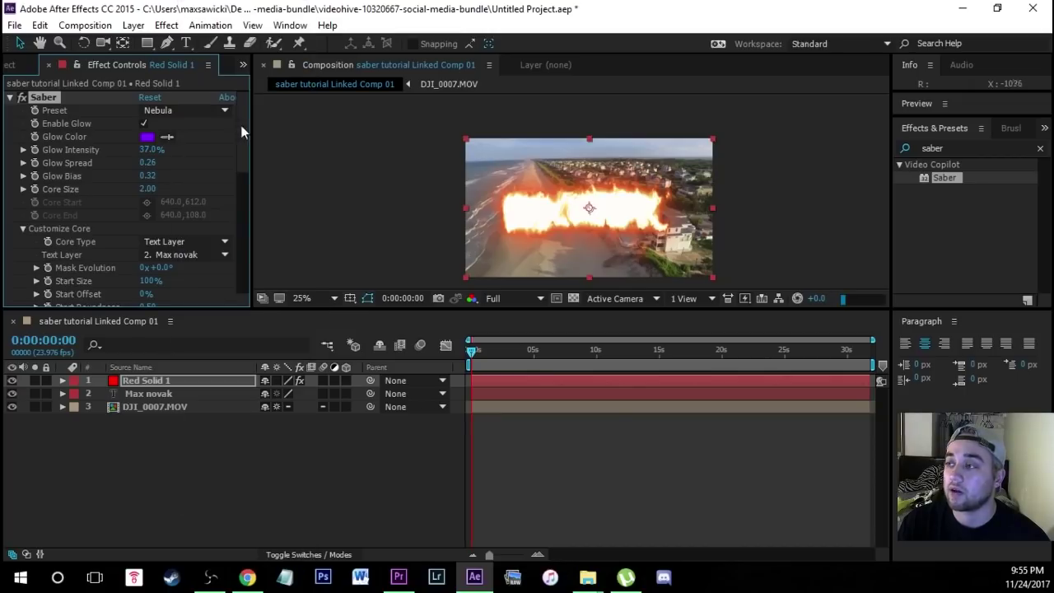
click(207, 114)
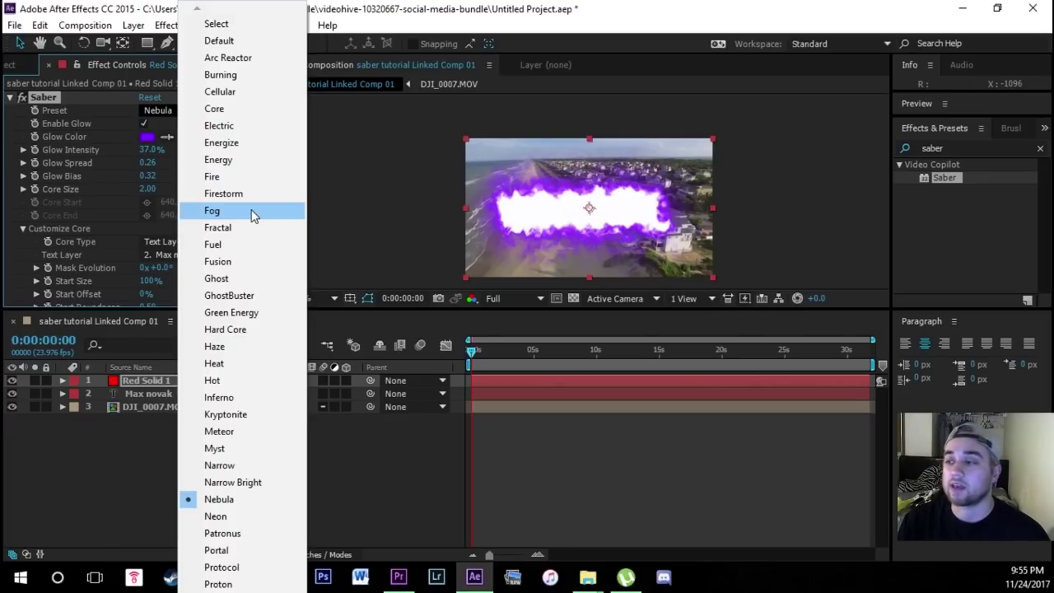
click(247, 533)
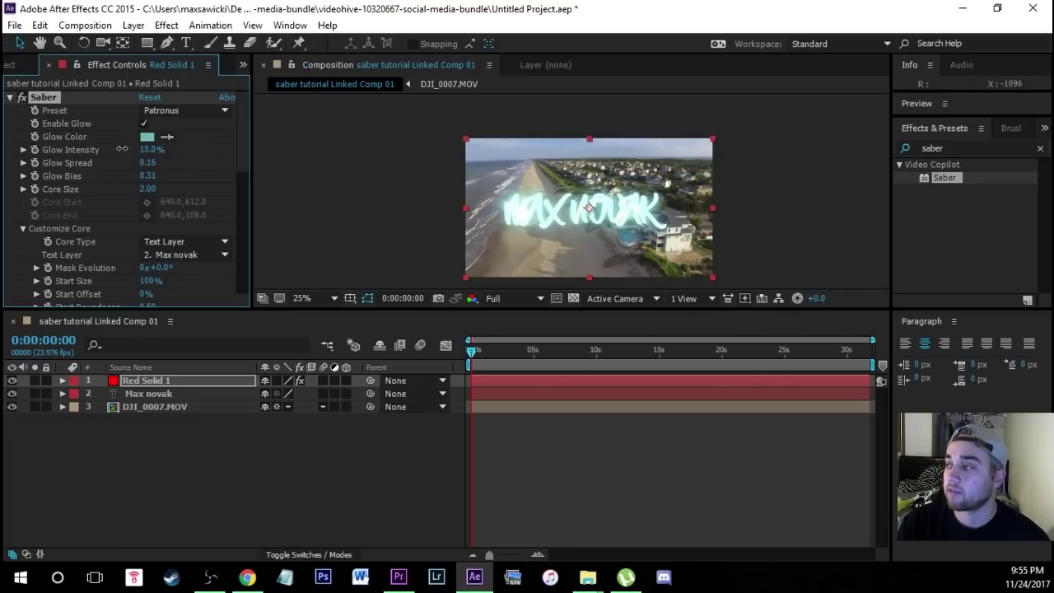
click(217, 111)
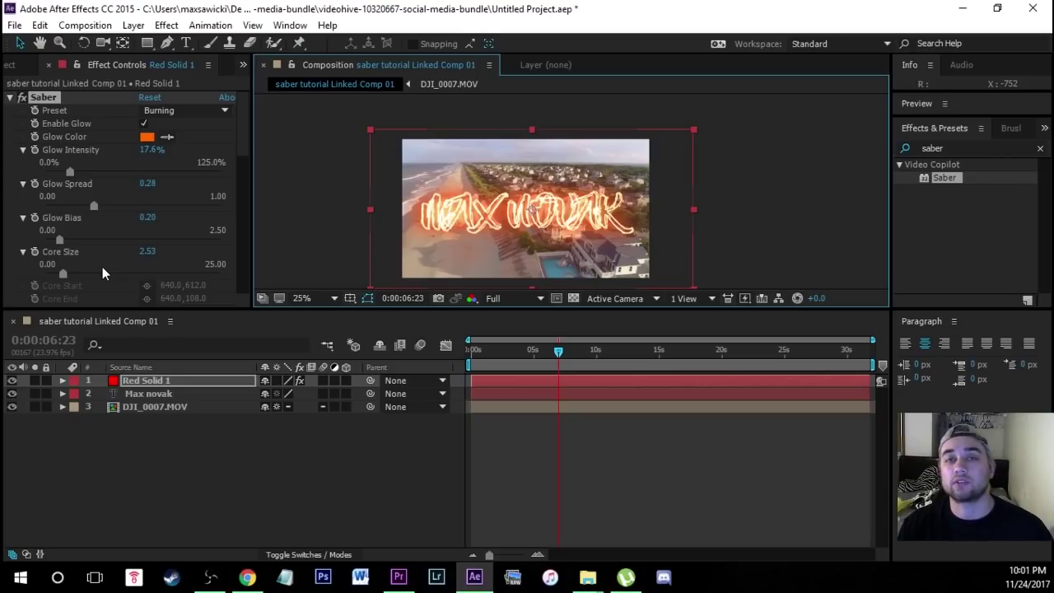
Preview the Burning glow and hide the original name text layer
key(space)
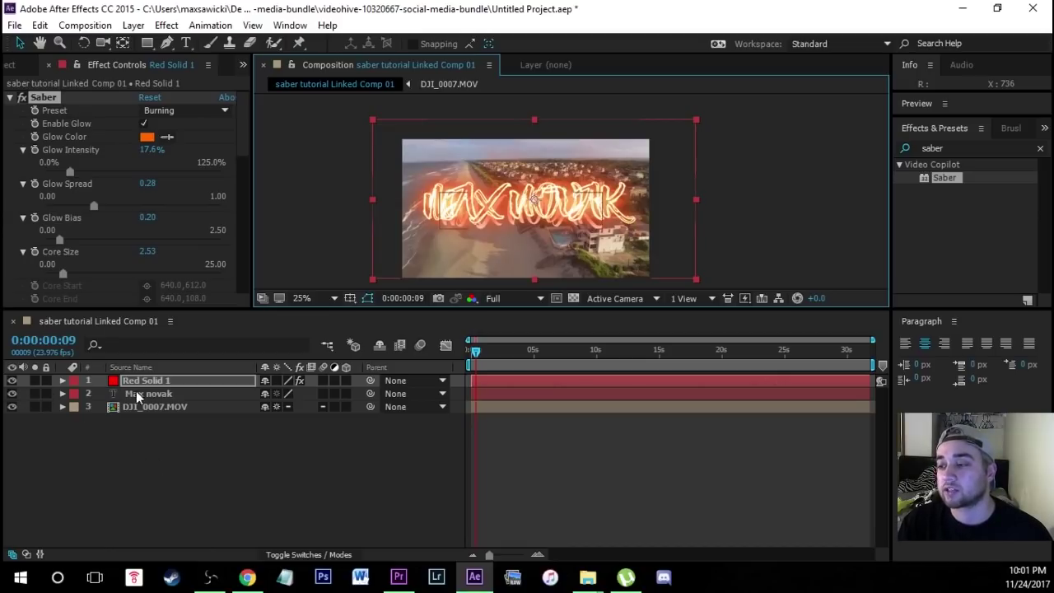
click(11, 394)
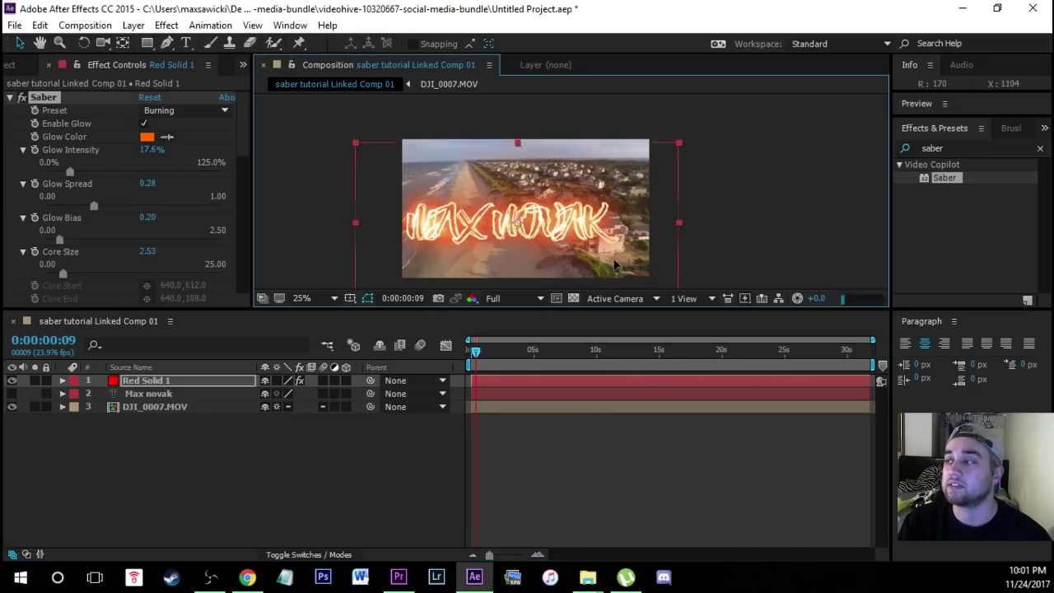
Drag Red Solid 1 so the glowing name sits slightly lower in the frame
drag(613, 264, 632, 237)
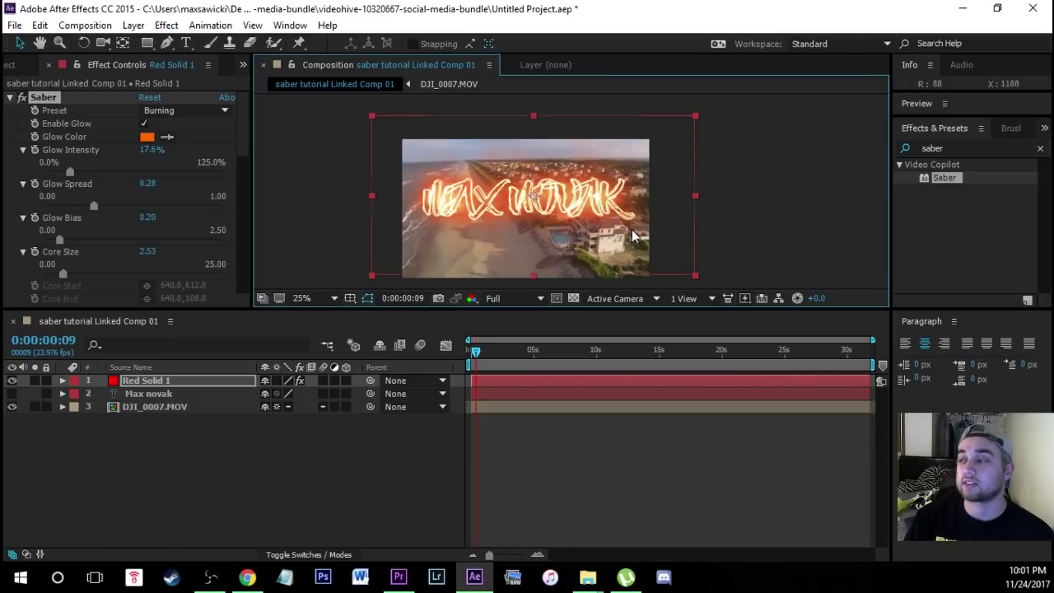
drag(632, 236, 627, 256)
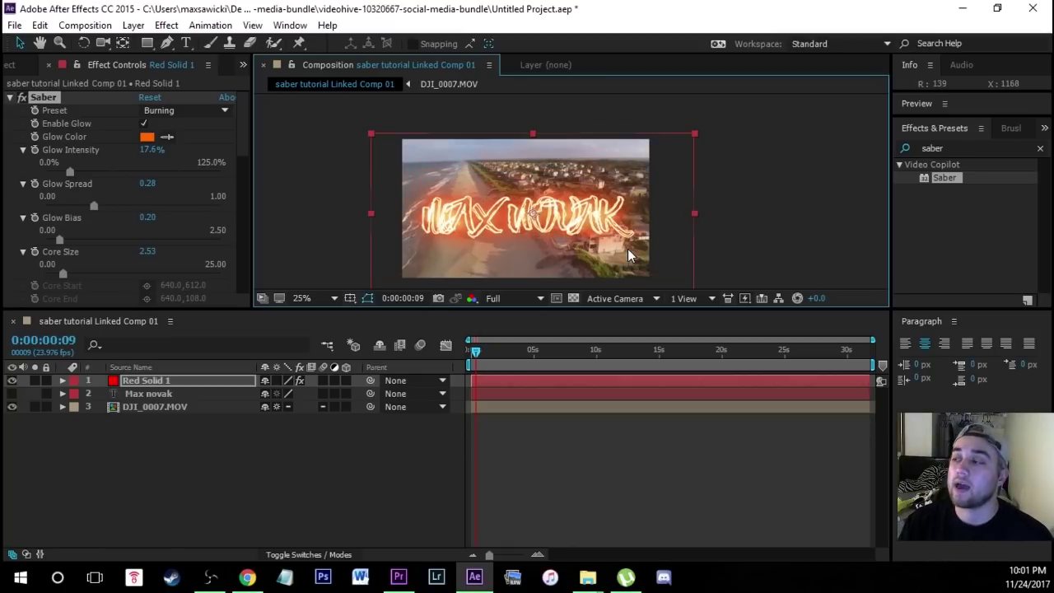
Keyframe Saber Start Offset from 100% at 0 s to 0% around 18 s
click(108, 66)
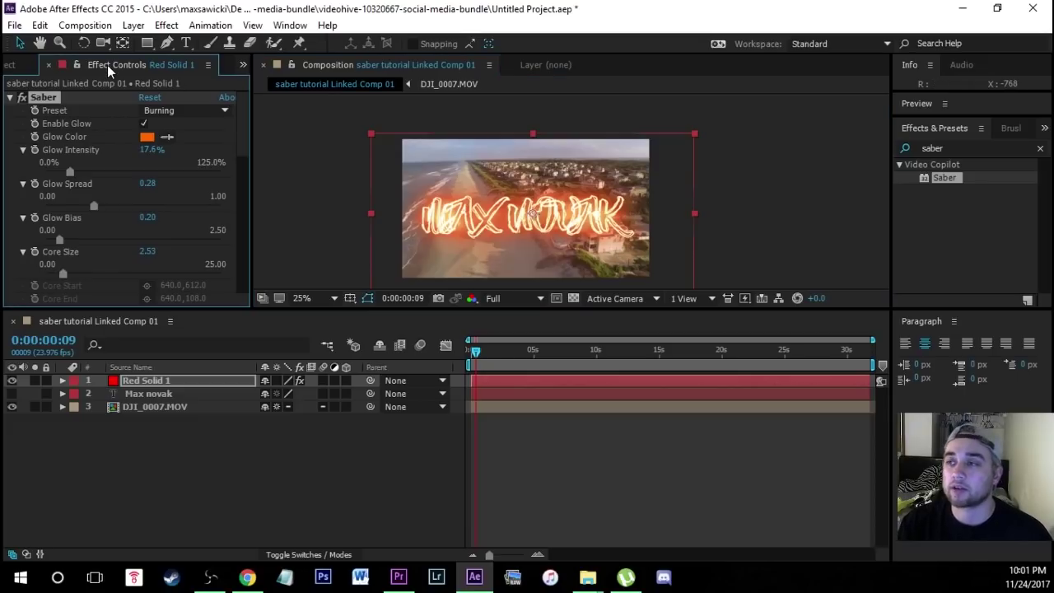
drag(240, 137, 244, 195)
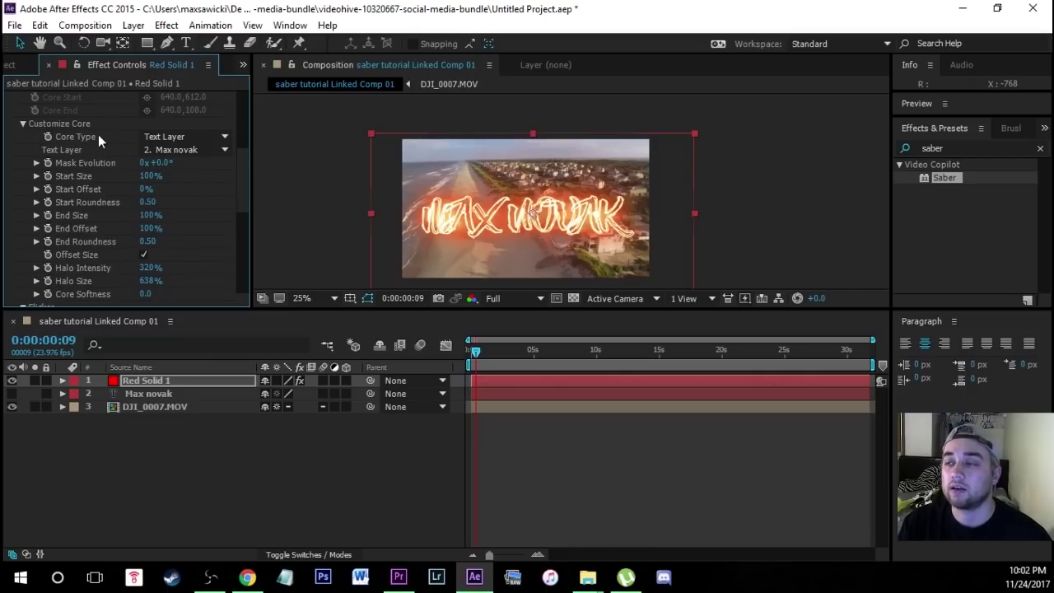
scroll(239, 244, down, 3)
scroll(78, 177, up, 3)
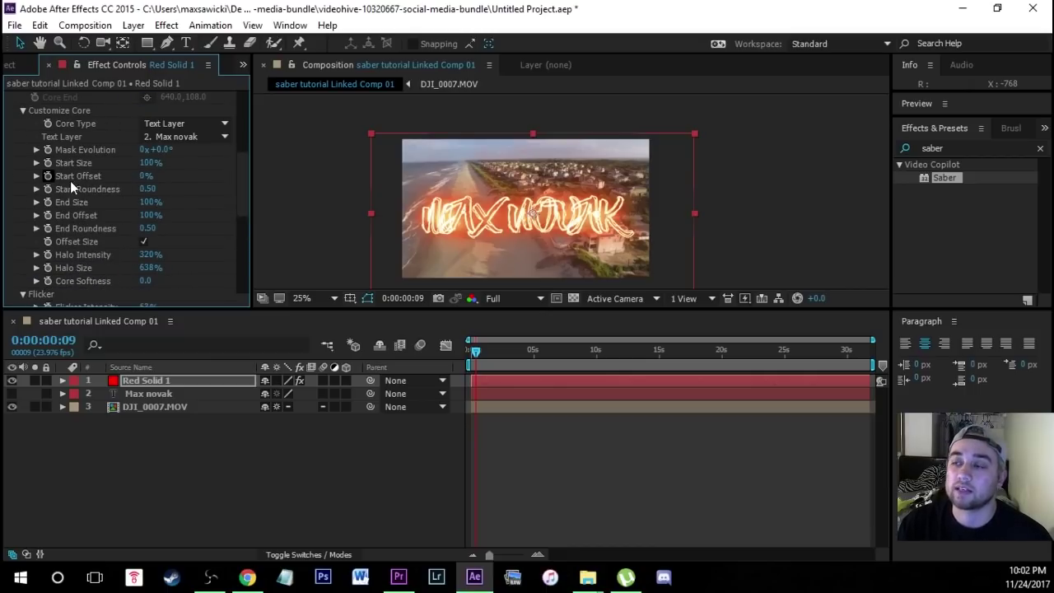
click(471, 350)
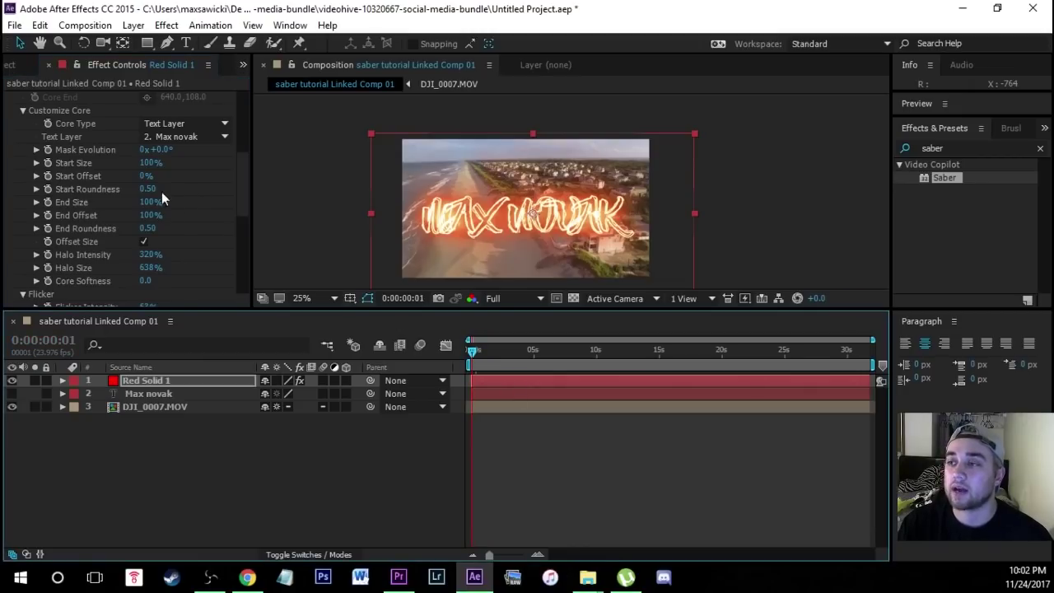
drag(146, 175, 191, 172)
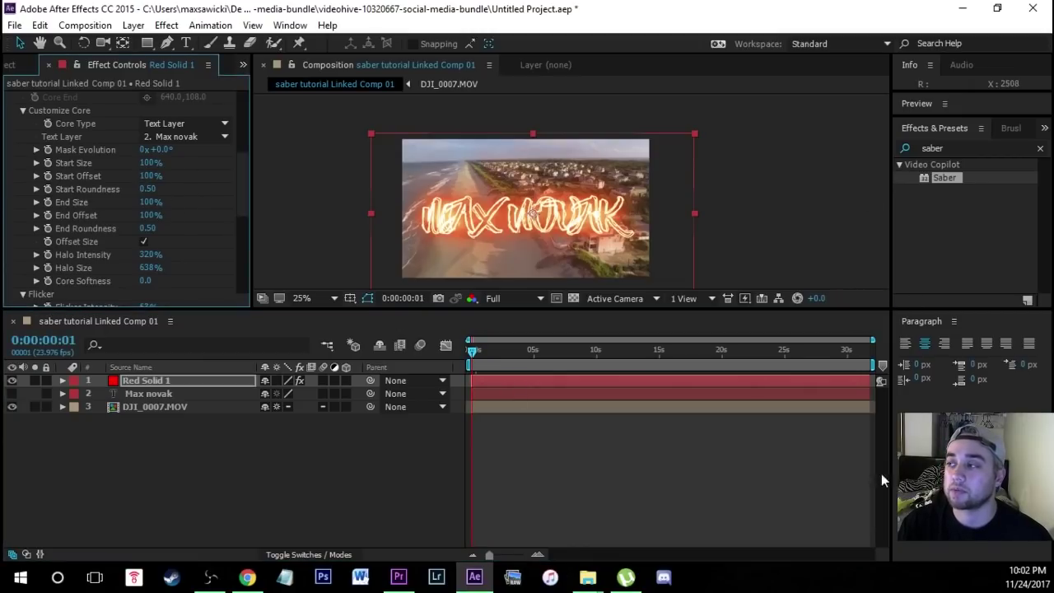
click(48, 176)
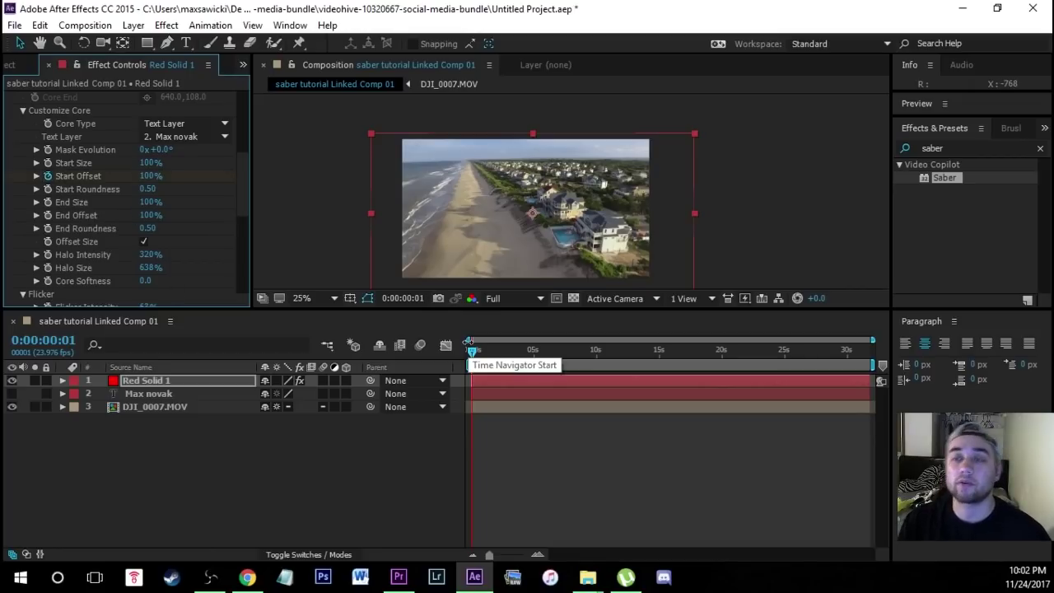
drag(471, 351, 665, 363)
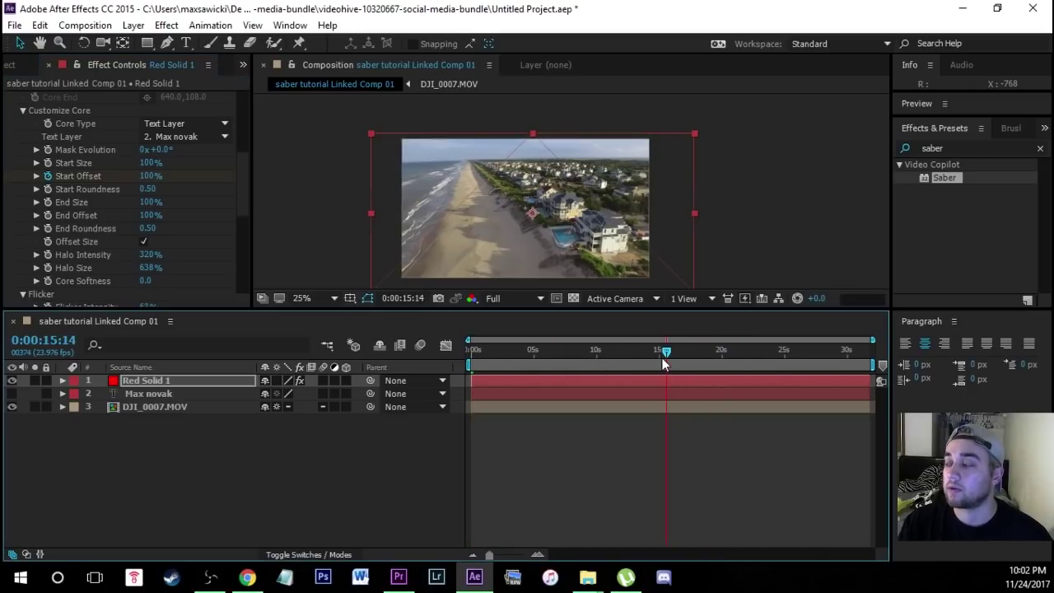
drag(151, 175, 74, 176)
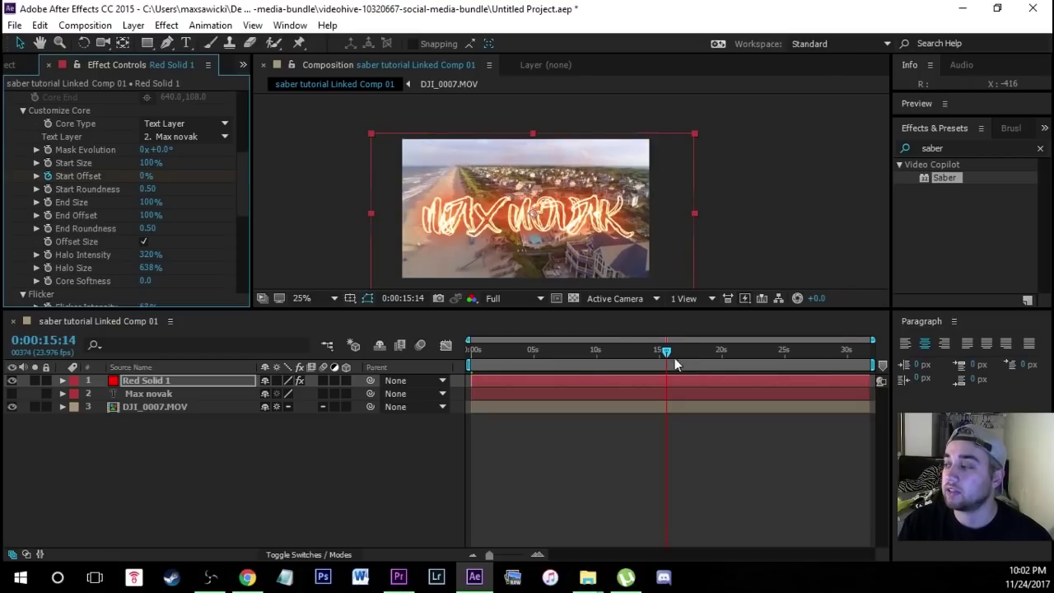
Scrub the timeline through 3, 5, 13 and 18 seconds to check the draw-on
drag(675, 365, 511, 372)
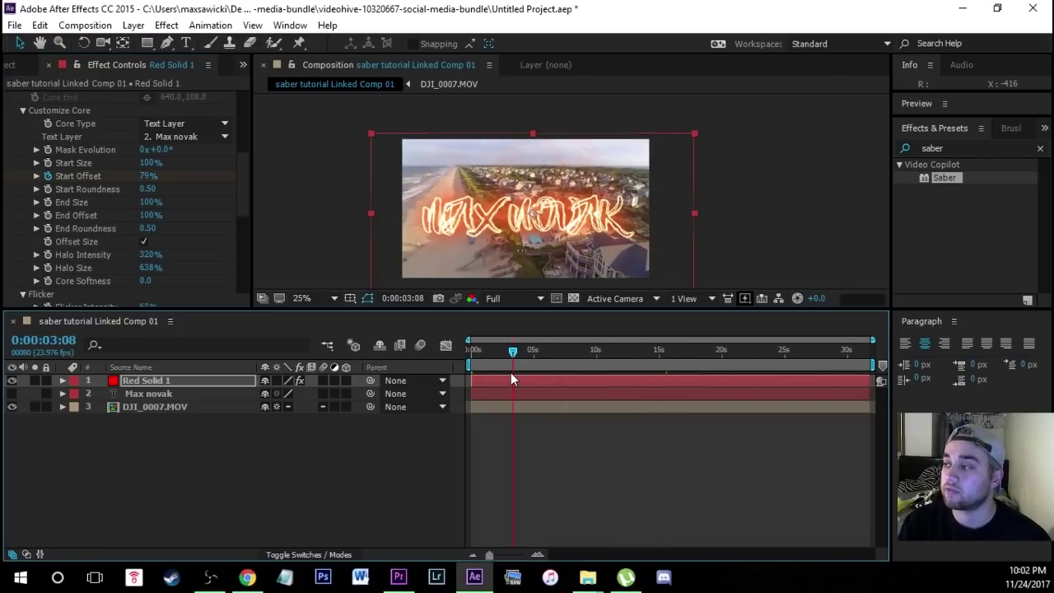
click(535, 352)
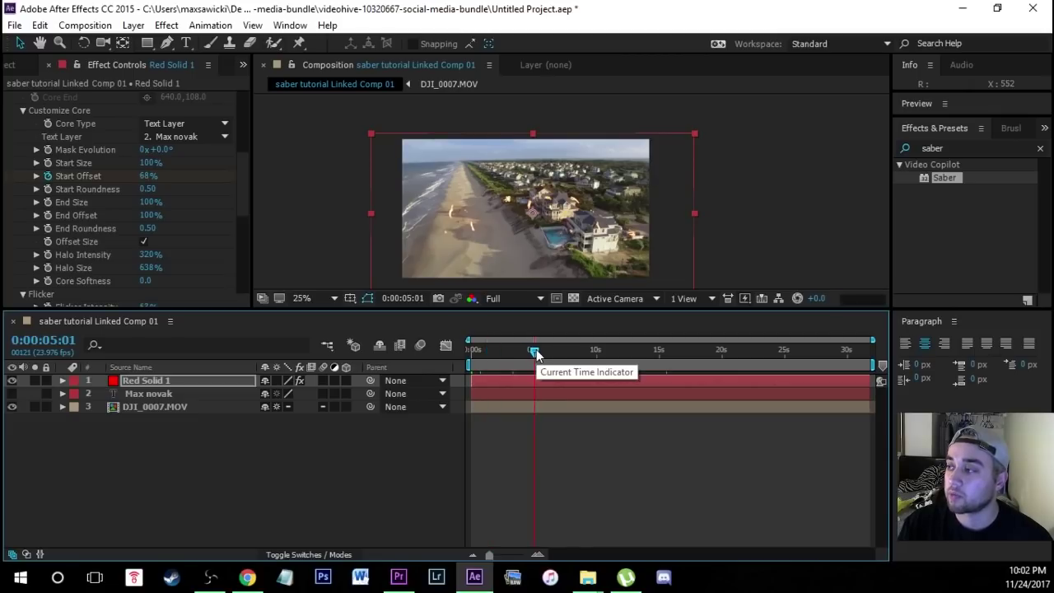
drag(535, 352, 642, 354)
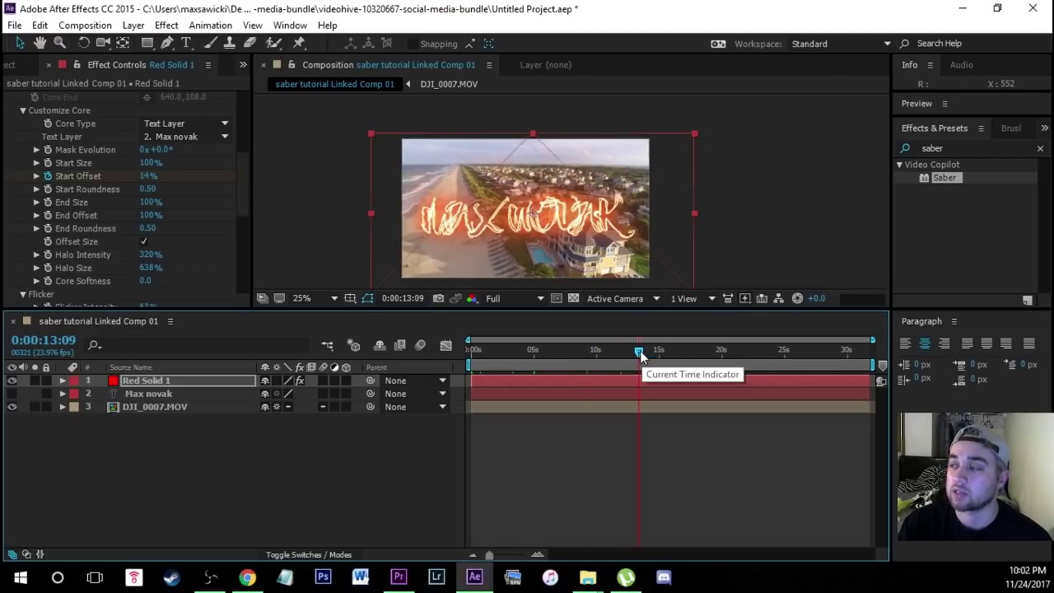
click(643, 351)
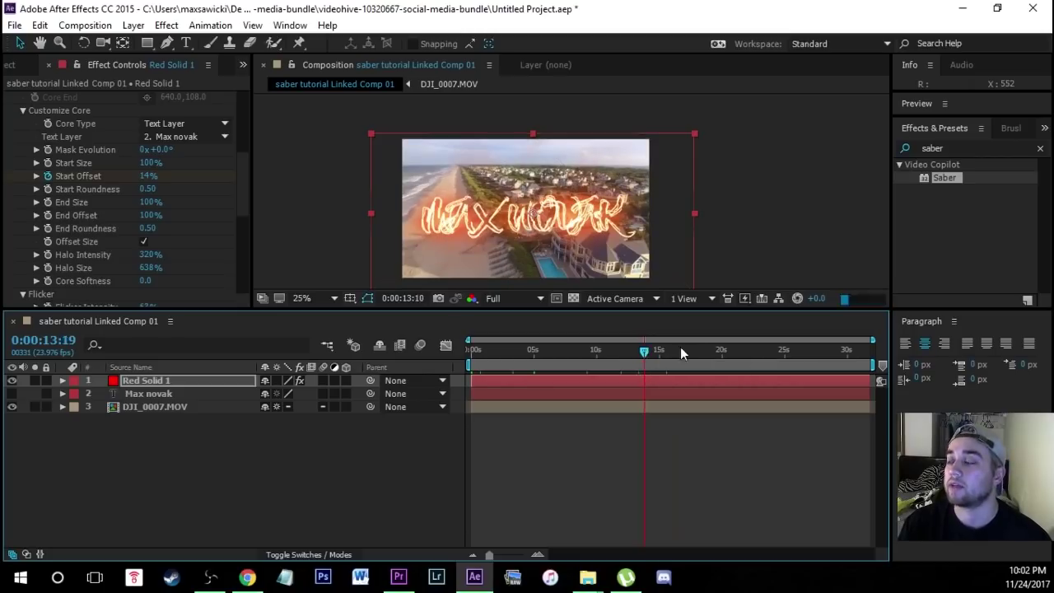
click(708, 352)
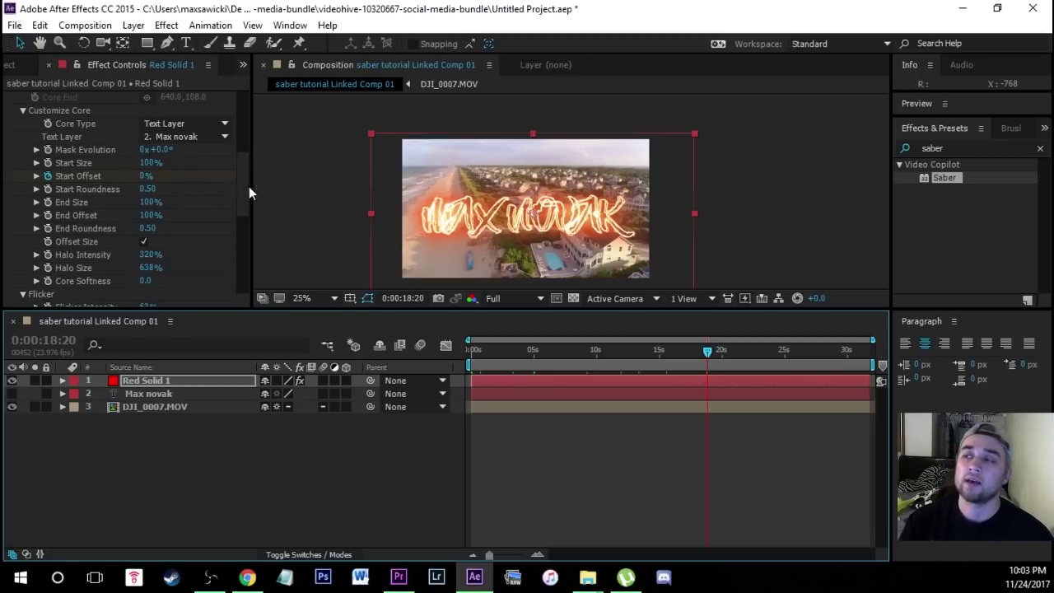
Set the Saber effect's Alpha Mode under Render Settings to Mask Glow
scroll(239, 230, down, 5)
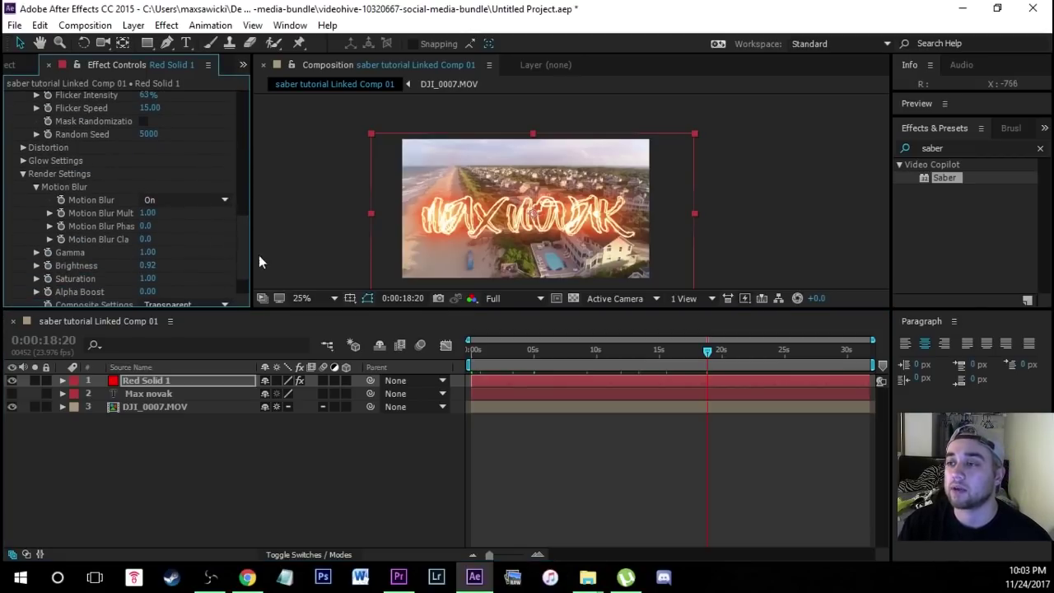
scroll(240, 265, down, 3)
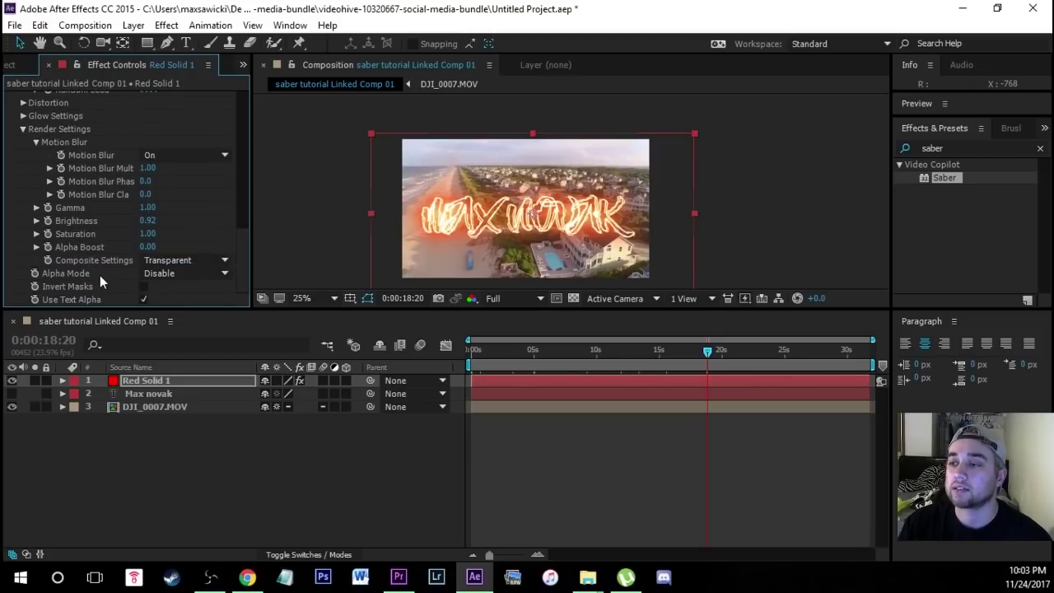
click(221, 275)
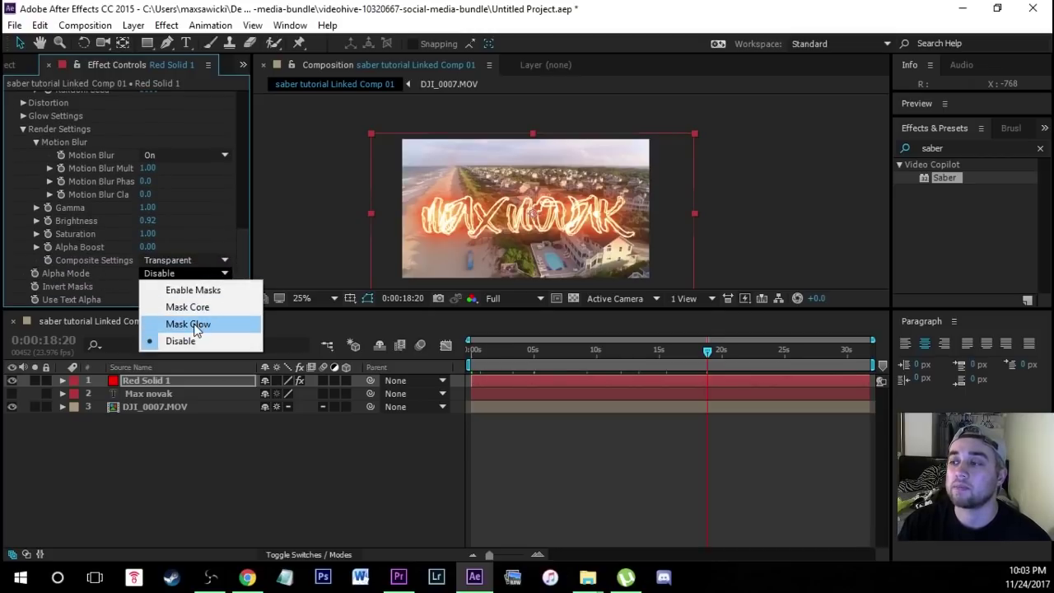
click(196, 328)
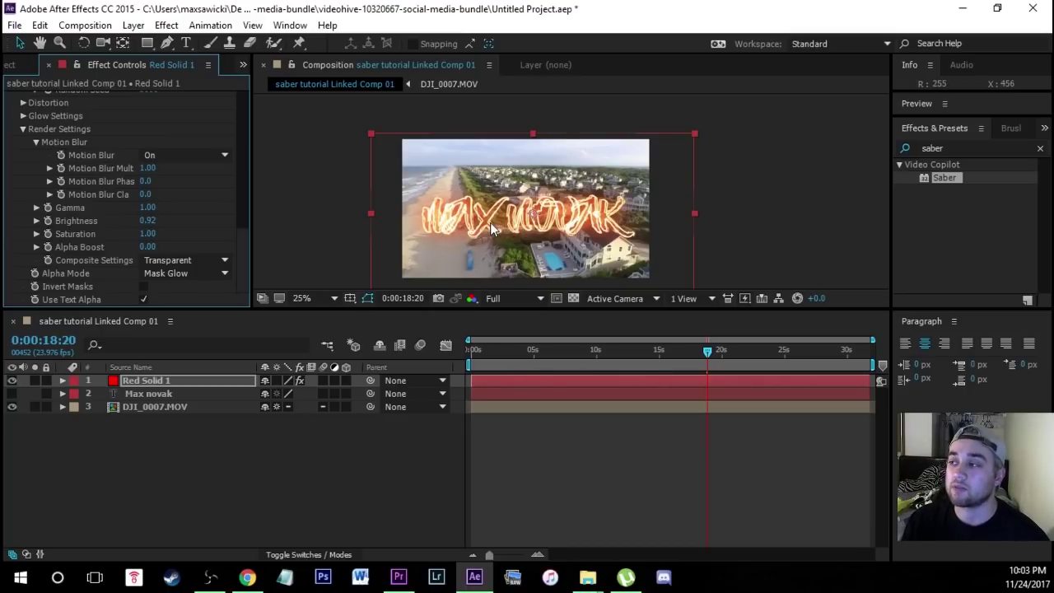
scroll(576, 221, up, 1)
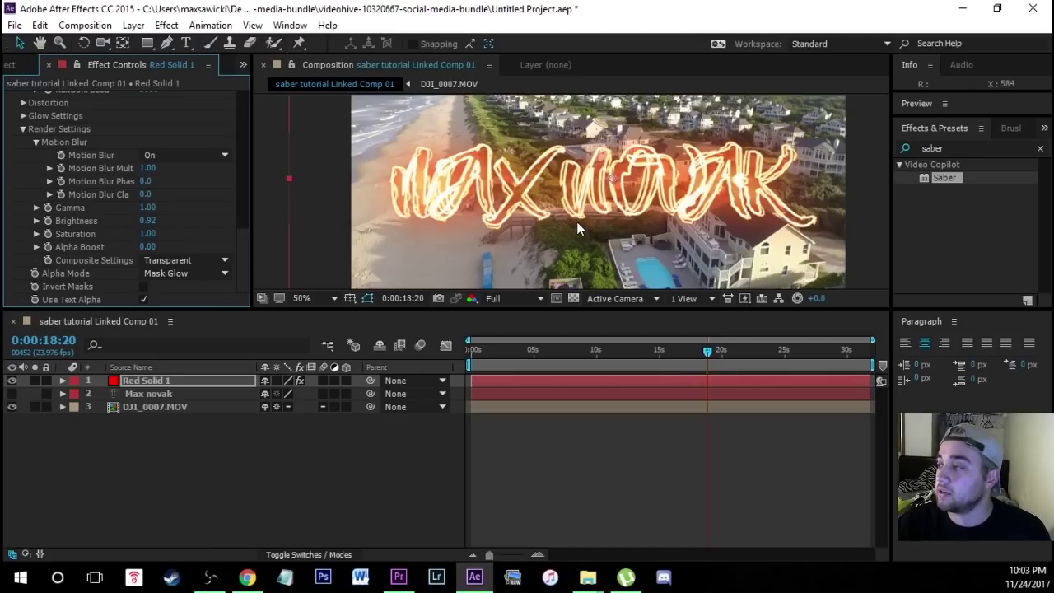
scroll(576, 222, down, 1)
Save the After Effects project and play Sequence 01 in Premiere Pro to preview the linked comp
click(15, 24)
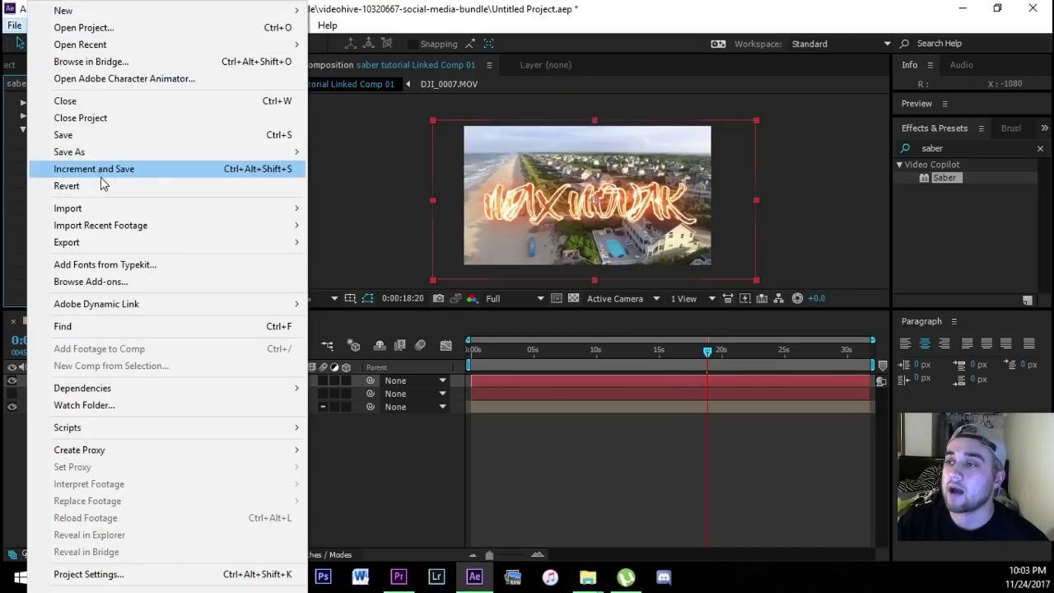
click(49, 134)
click(399, 576)
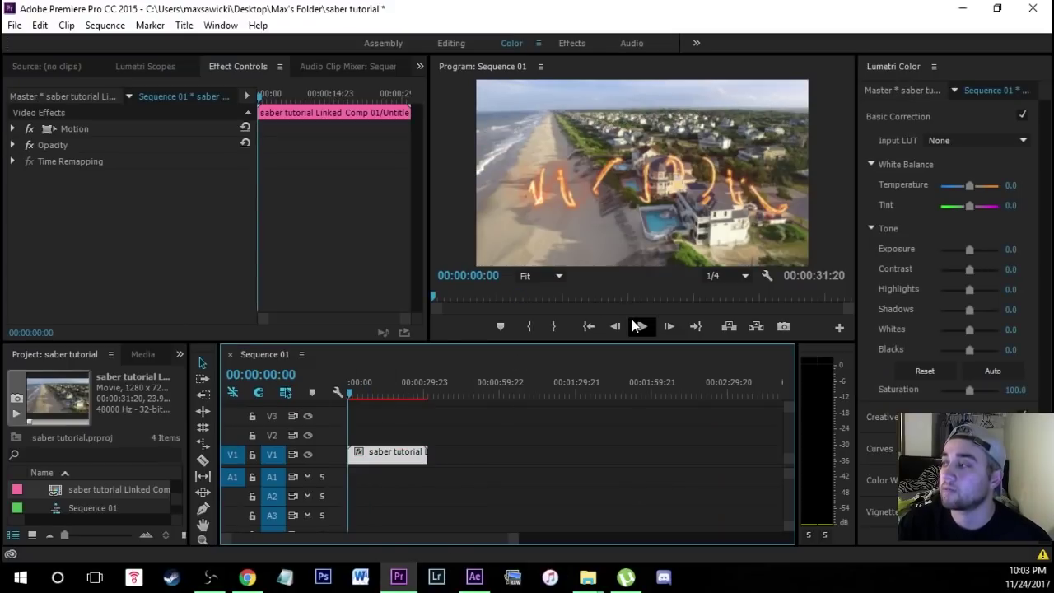
click(639, 328)
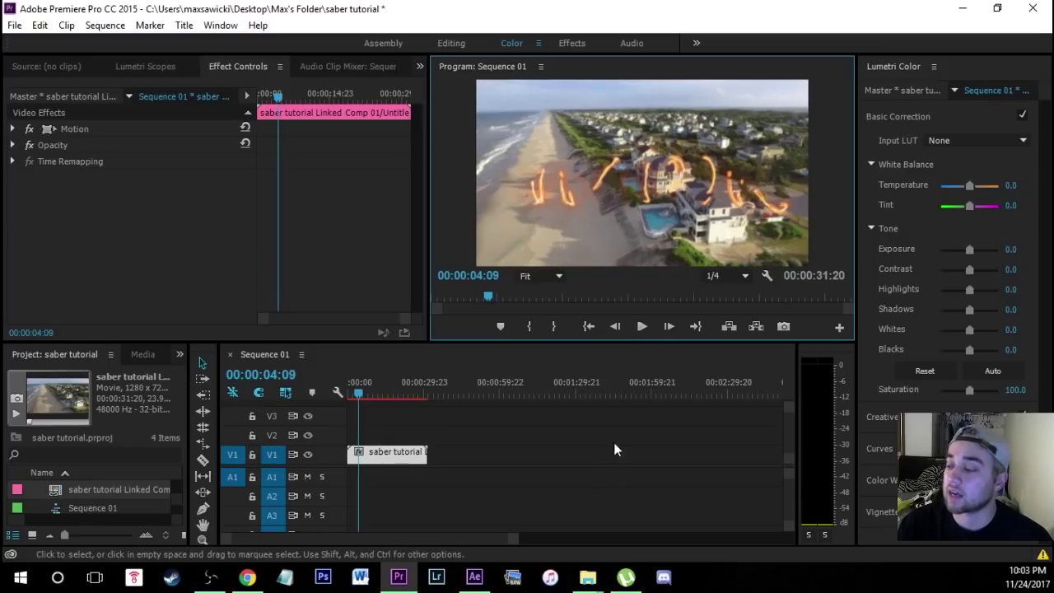
click(474, 576)
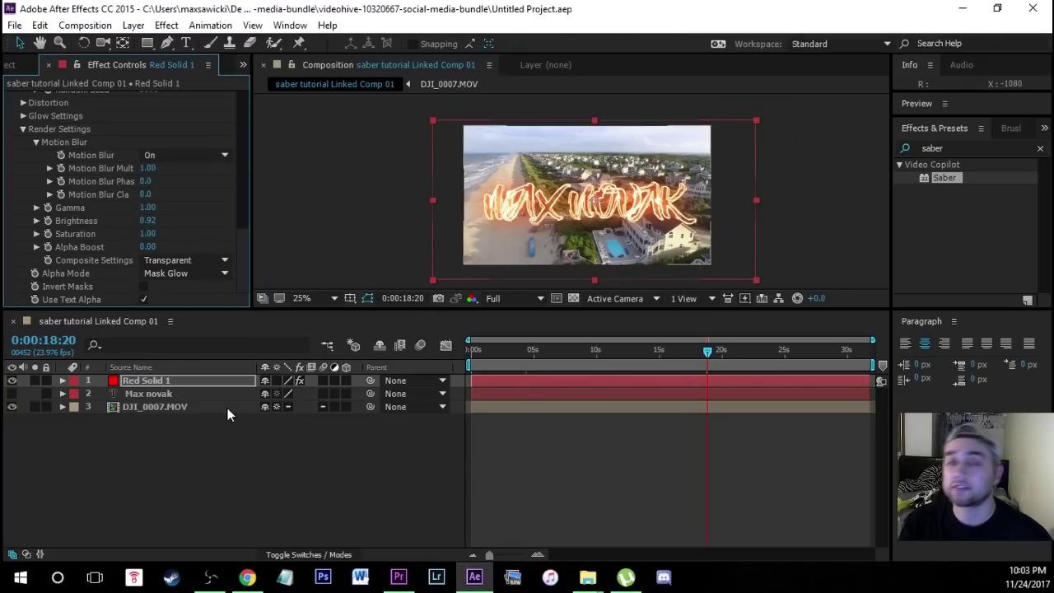
Move the final Saber Customize Core Start Offset keyframe on Red Solid 1 back to about 5 seconds
click(62, 381)
click(76, 394)
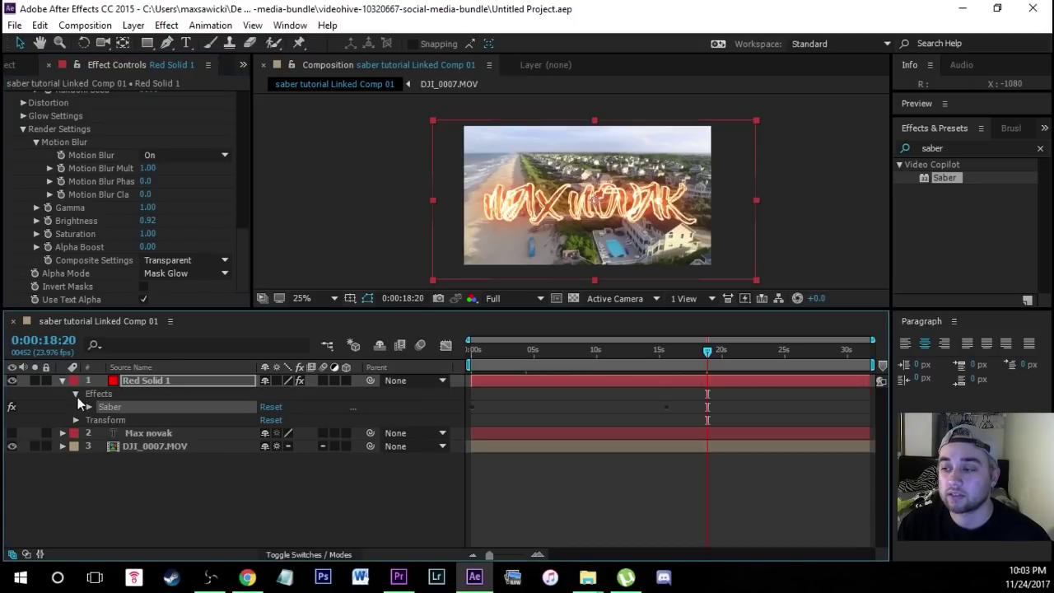
click(89, 407)
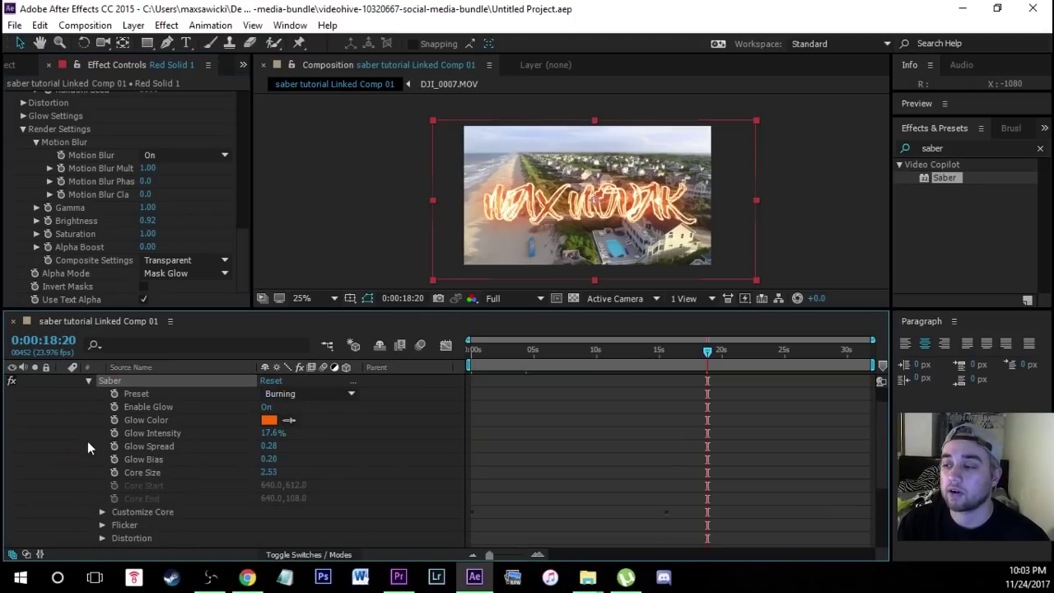
scroll(88, 440, down, 3)
scroll(91, 461, up, 3)
click(101, 539)
scroll(79, 461, down, 6)
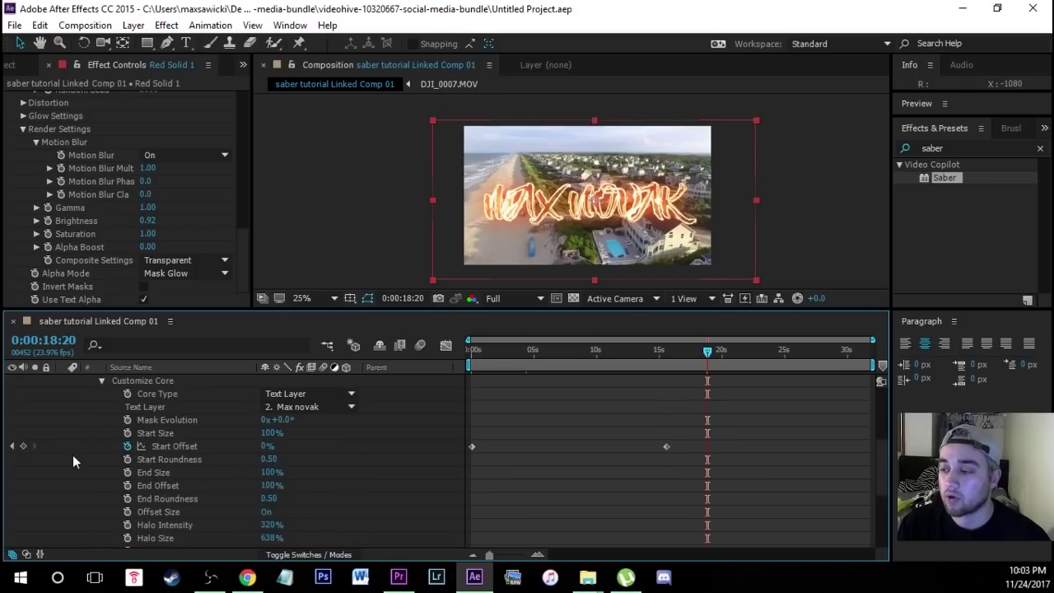
scroll(100, 449, up, 2)
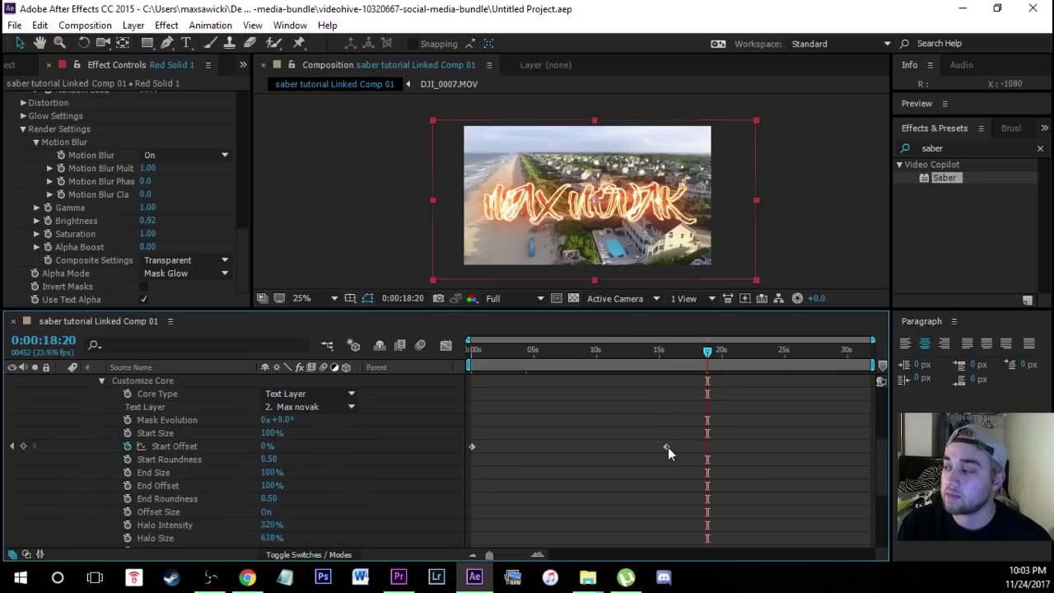
drag(665, 446, 536, 450)
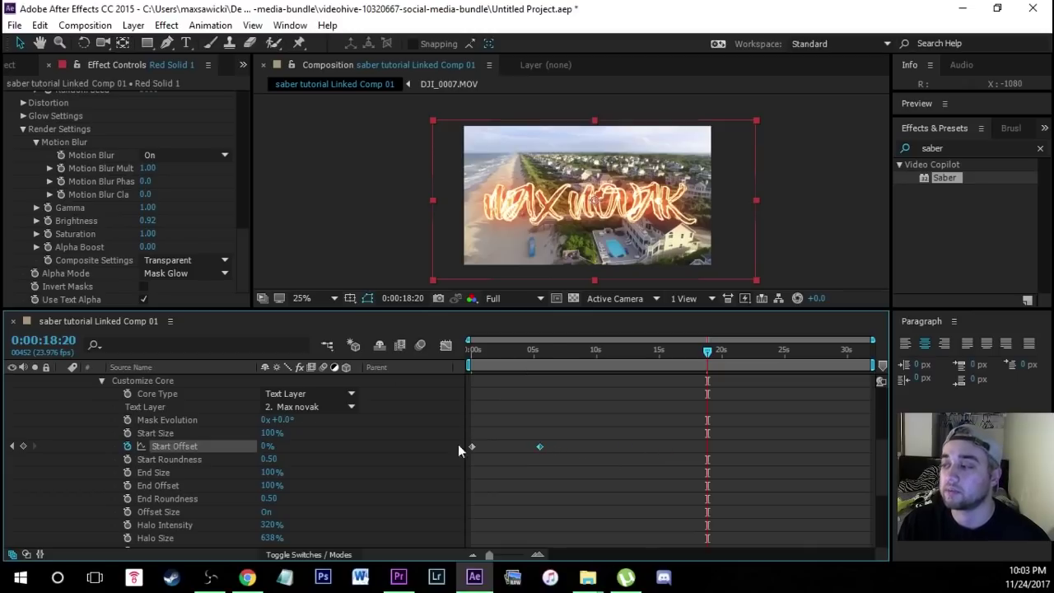
click(15, 24)
Save the project and preview Sequence 01 in Premiere Pro from 00:00:11:14 to 00:00:13:15
click(62, 135)
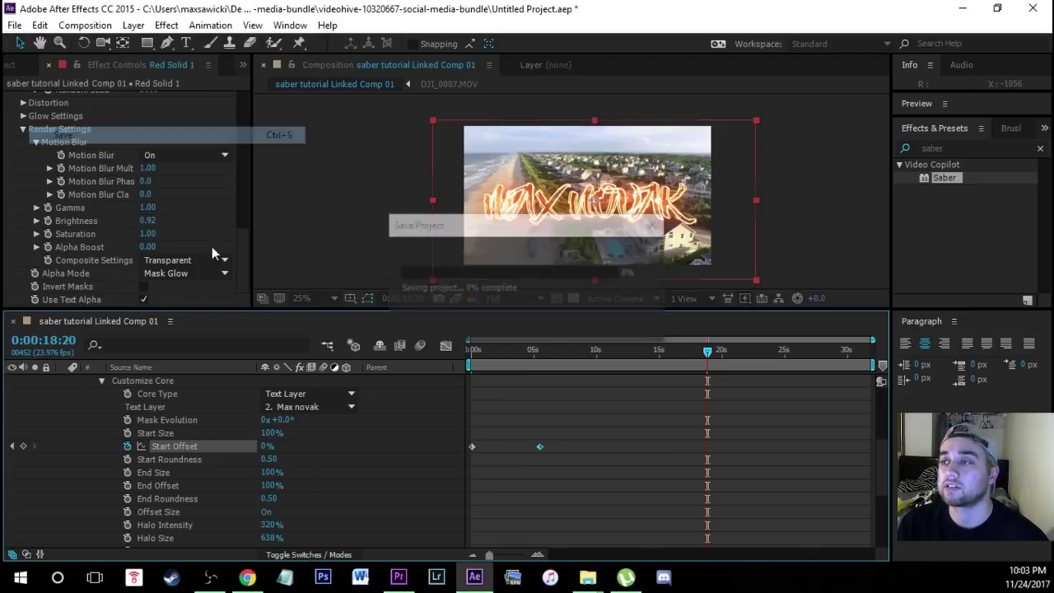
click(399, 577)
click(587, 328)
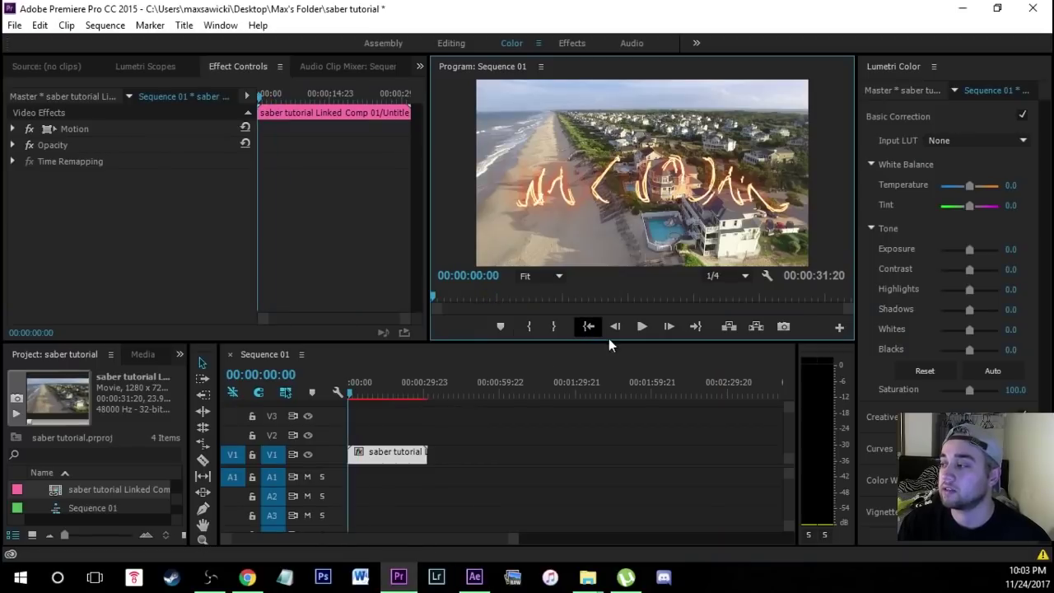
click(640, 327)
click(378, 394)
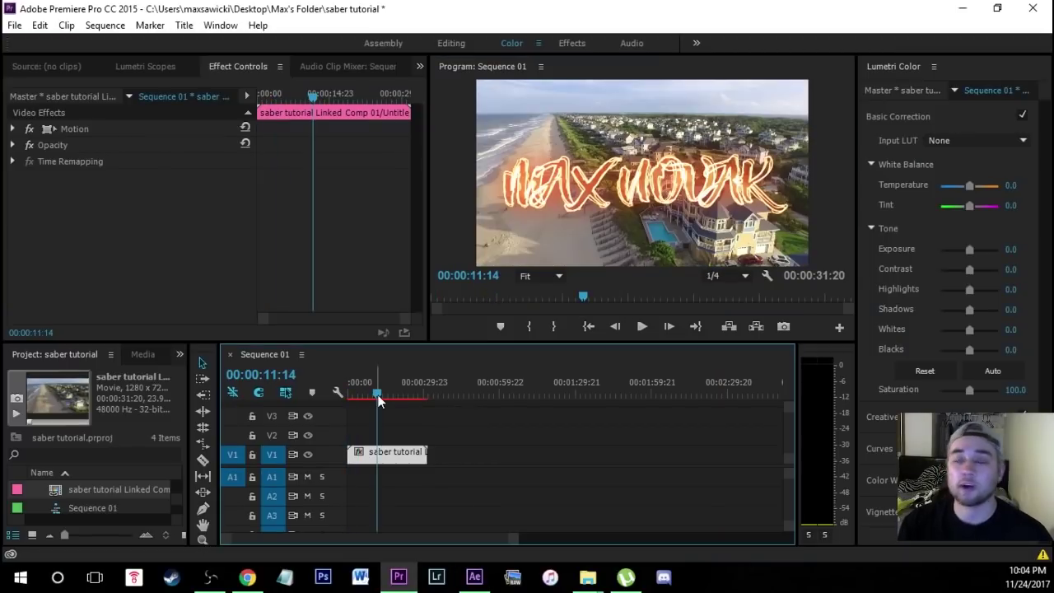
click(642, 326)
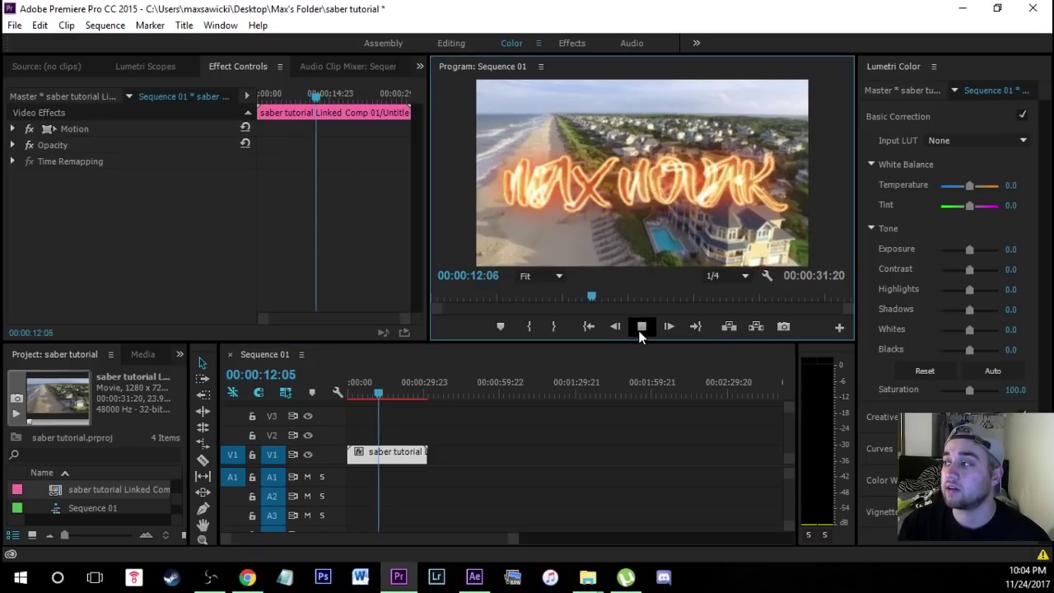
click(638, 329)
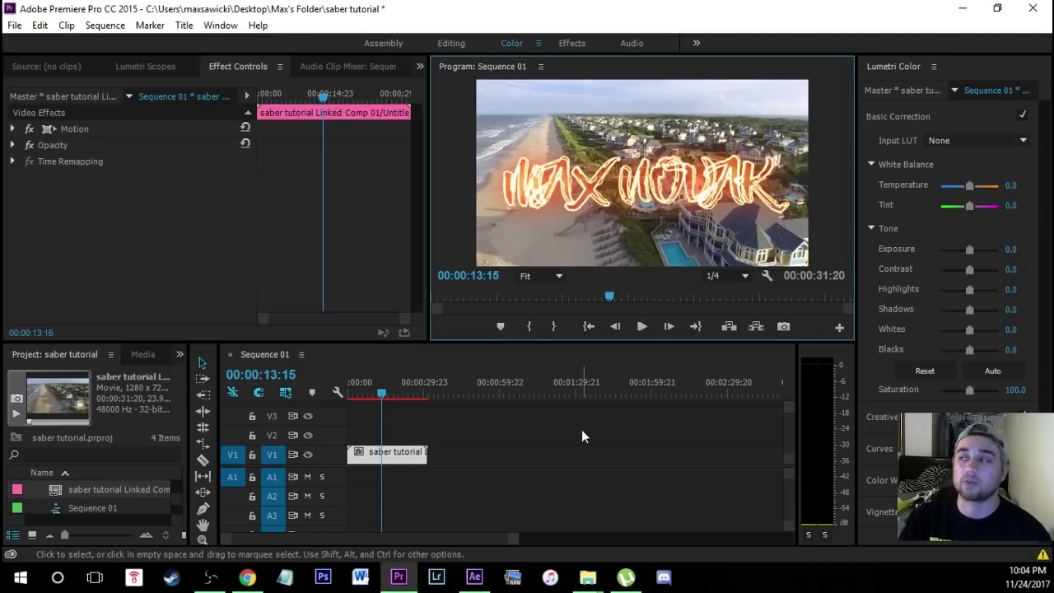
key(alt+Tab)
Scroll the Effect Controls panel back up to the top of the Saber settings
drag(243, 250, 255, 86)
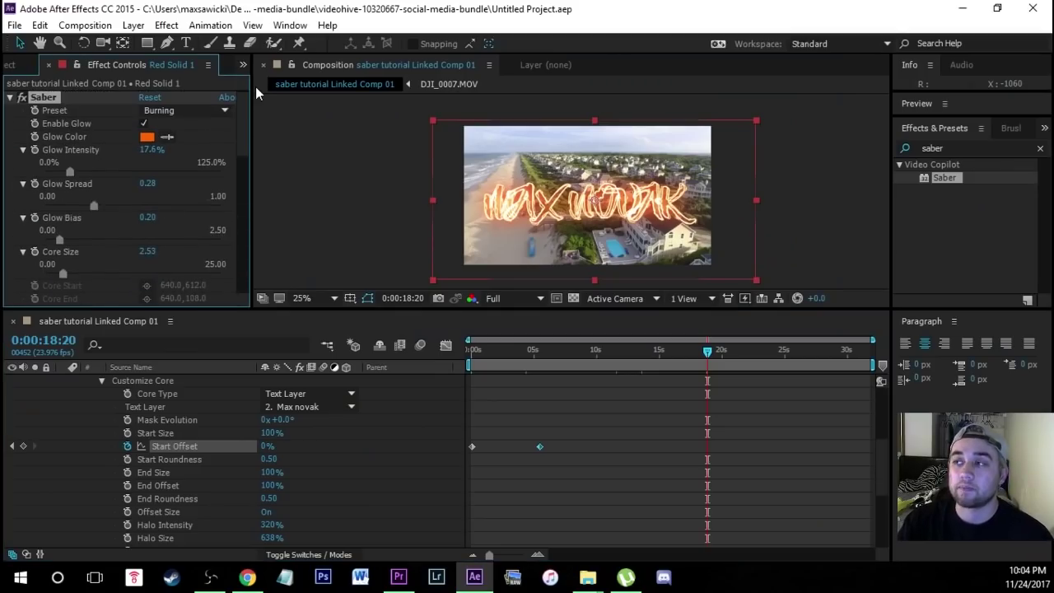